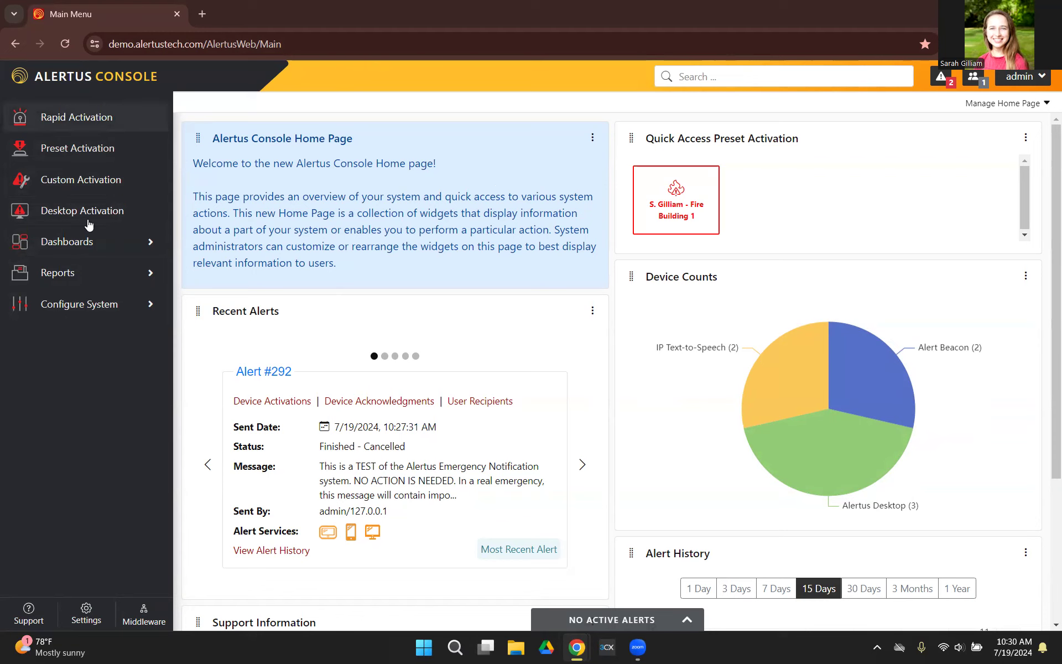
Open the Custom Activation page at its message composition section.
click(69, 186)
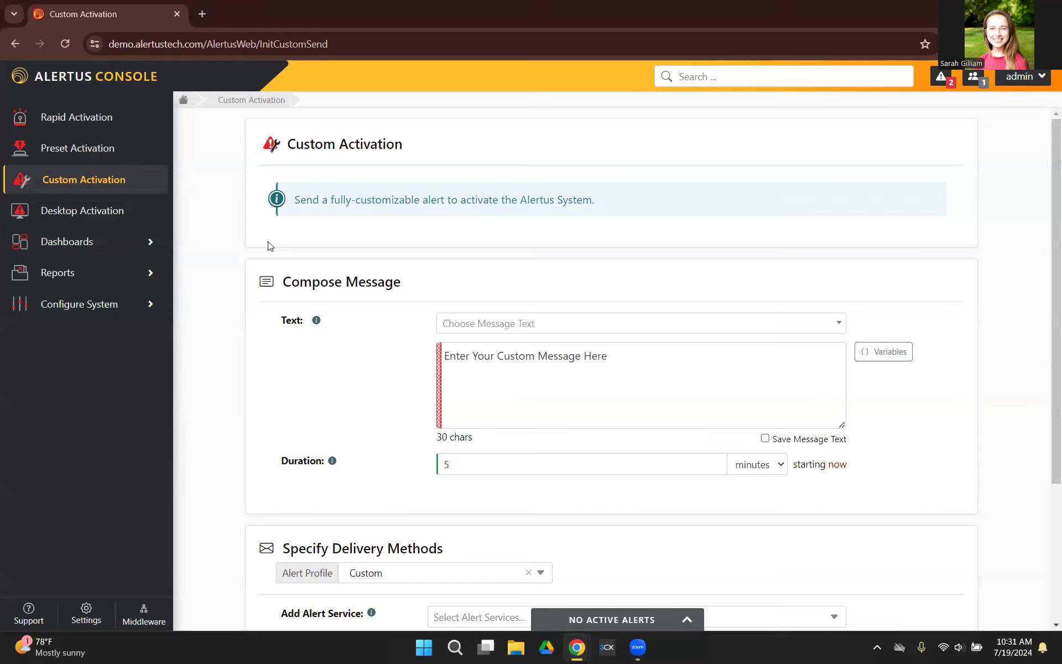
scroll(352, 387, down, 2)
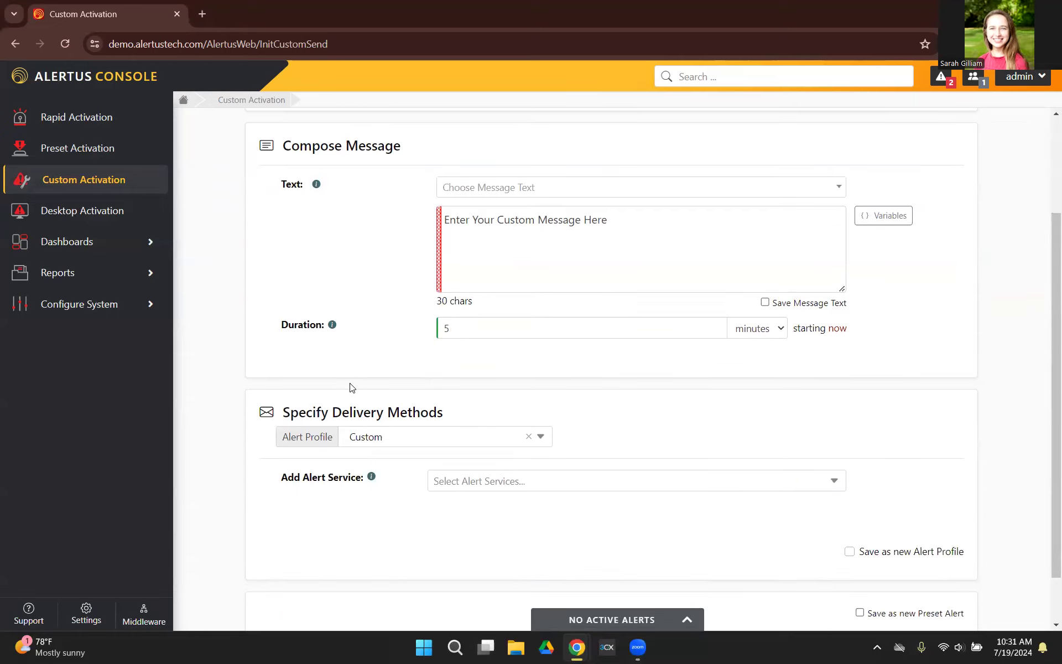
click(535, 243)
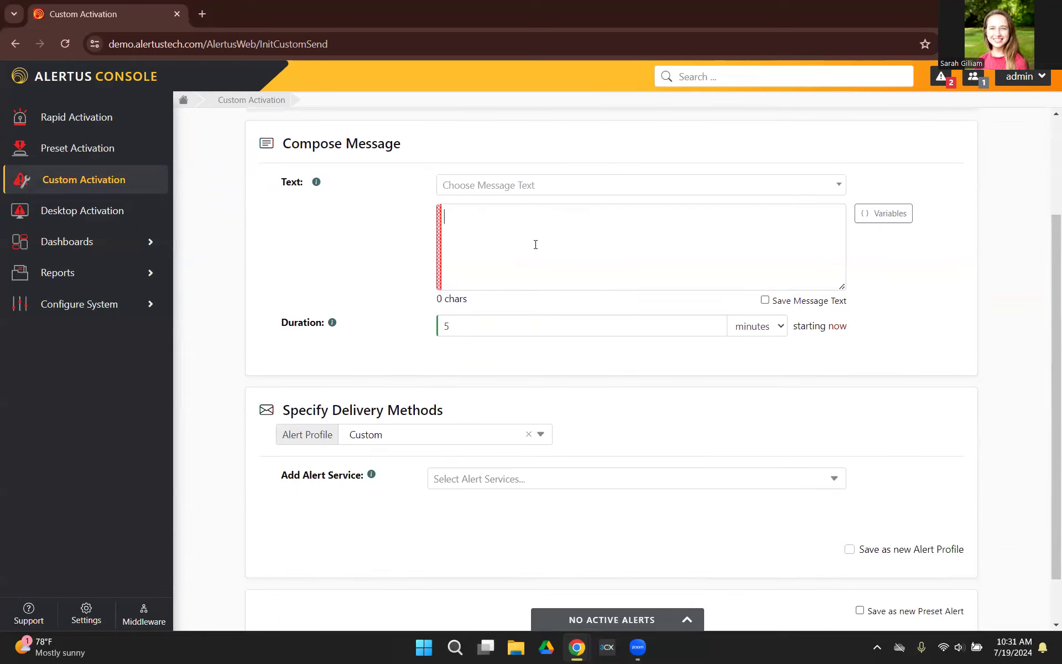
text(test)
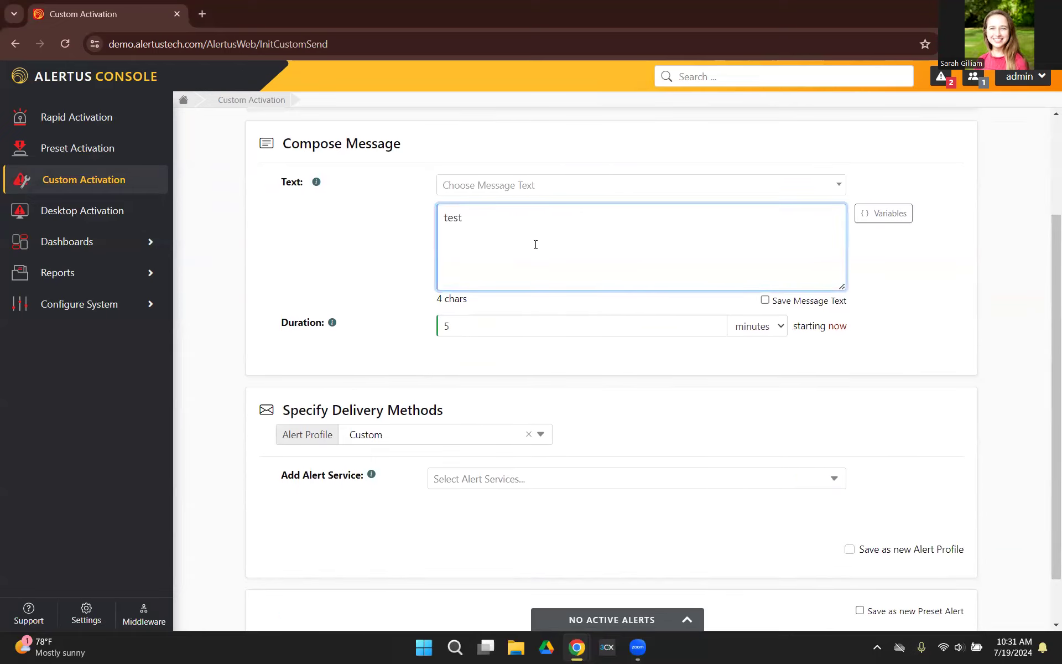
key(BackSpace)
key(BackSpace)
key(BackSpace)
key(BackSpace)
Search the message templates for "test" and load the System Test template as the alert text.
click(626, 192)
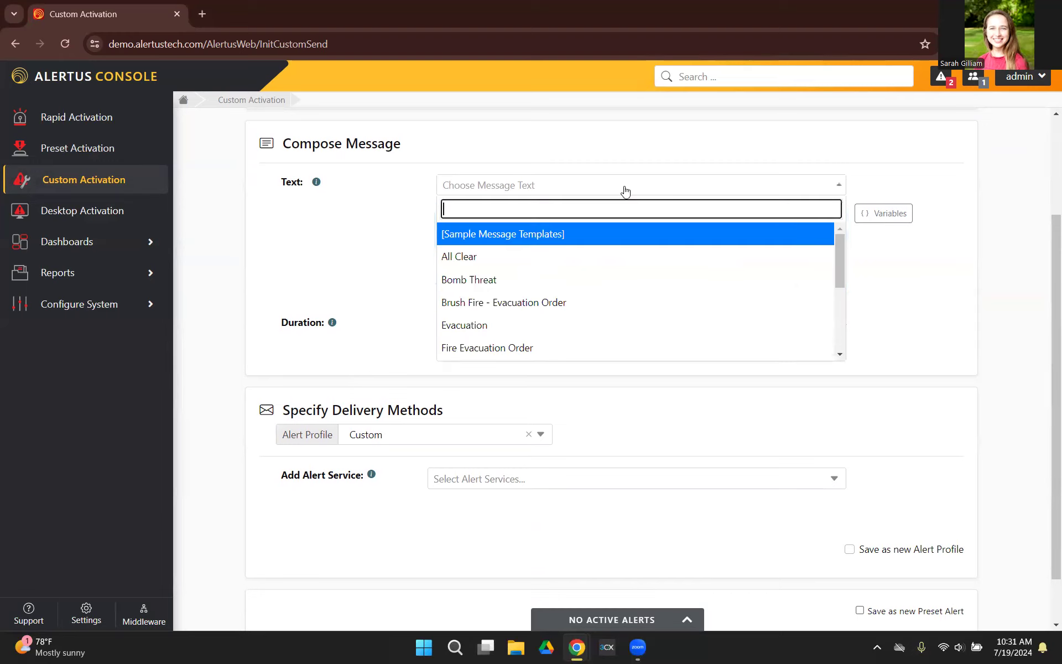
scroll(639, 252, down, 3)
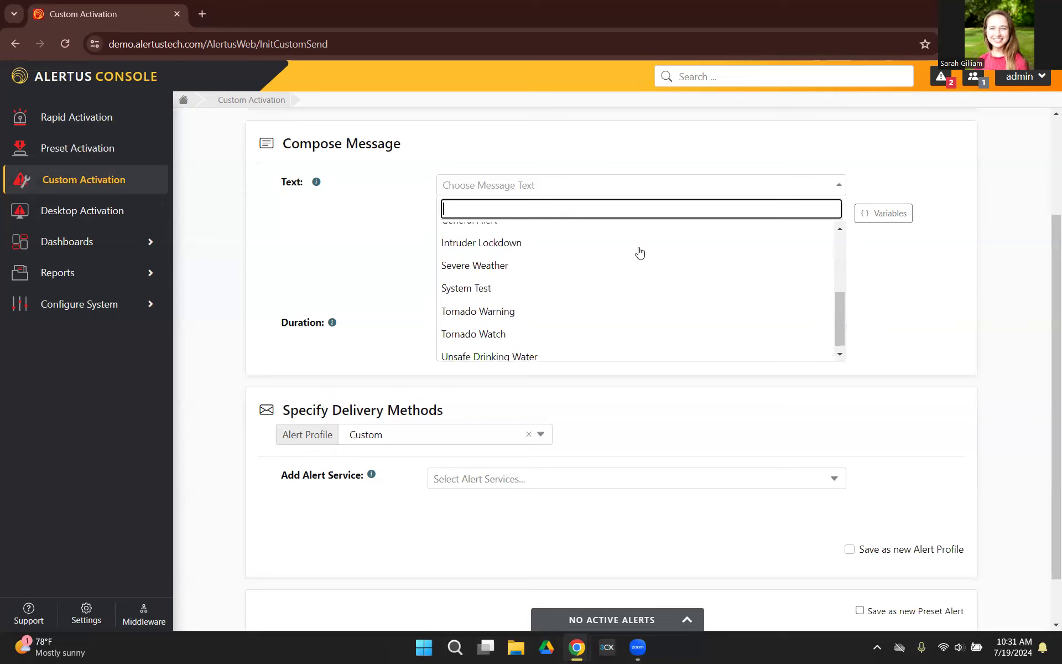
scroll(639, 252, up, 4)
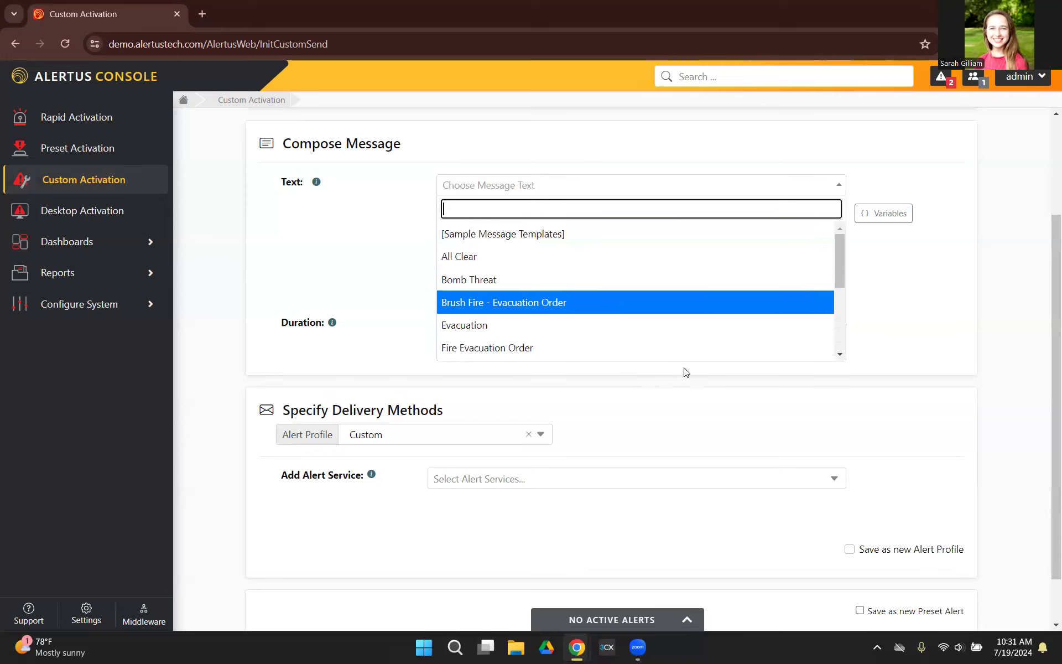
scroll(655, 261, down, 3)
scroll(654, 261, up, 3)
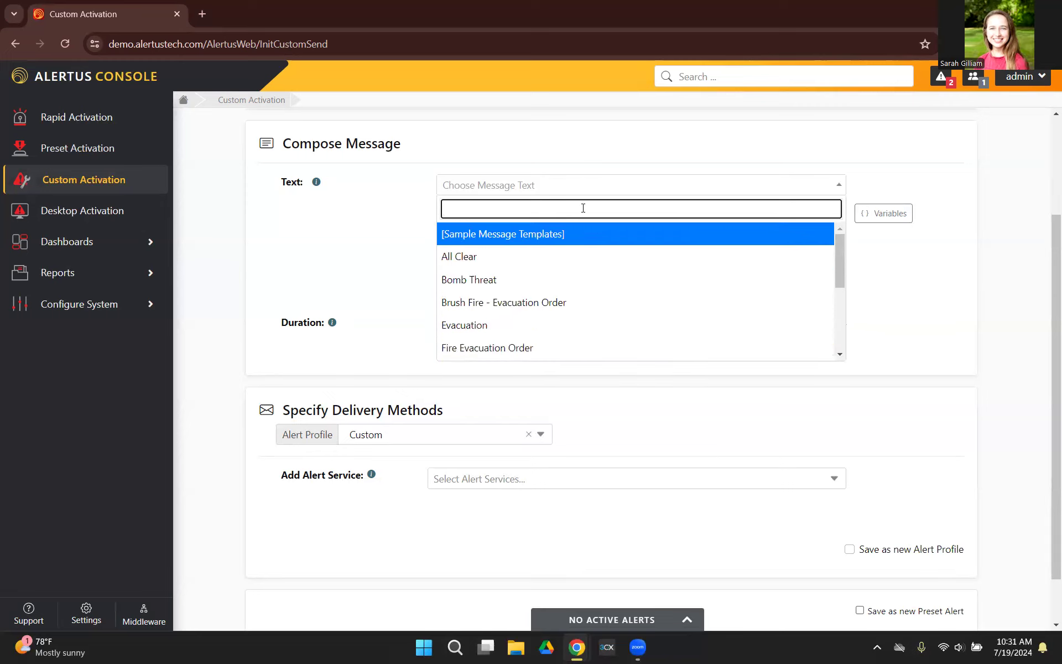
text(test)
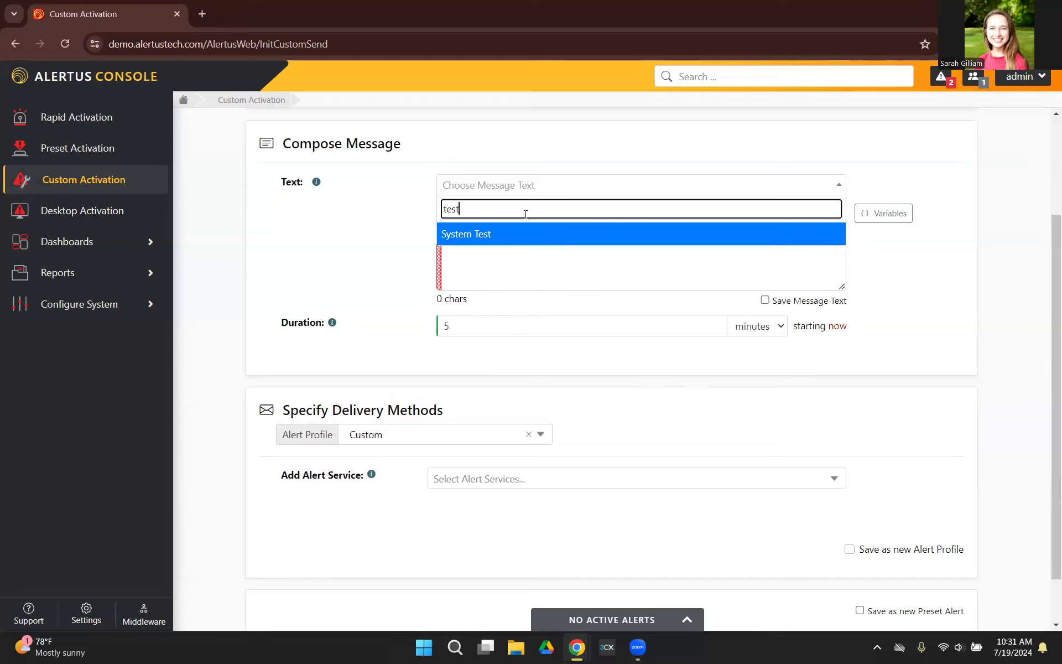
click(483, 235)
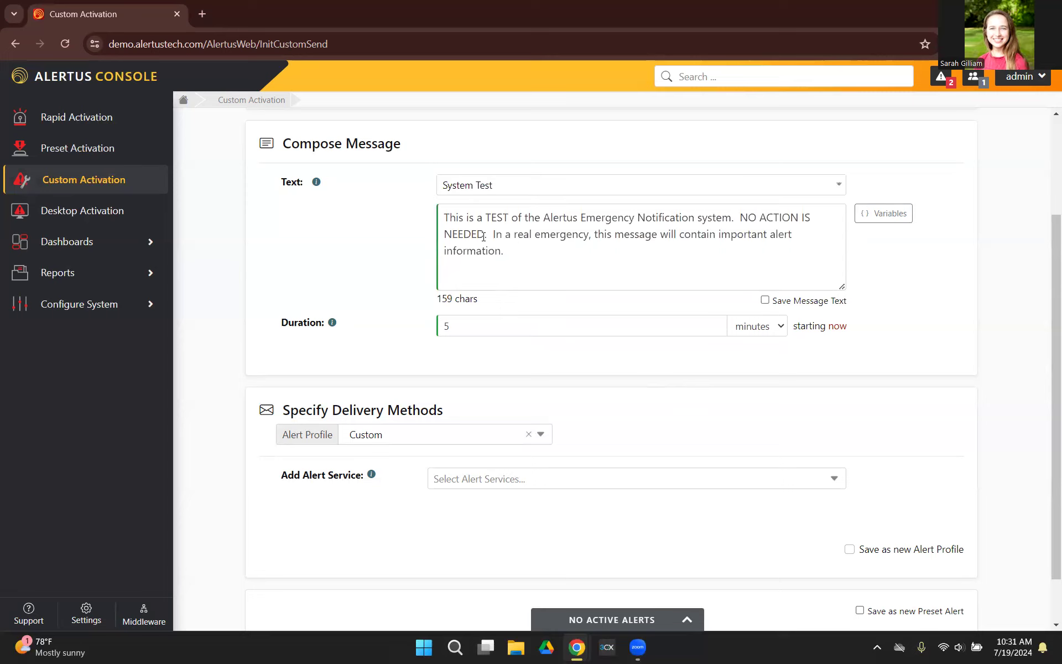
Add the sentence "This is a test." to the end of the alert message.
click(529, 250)
text(This )
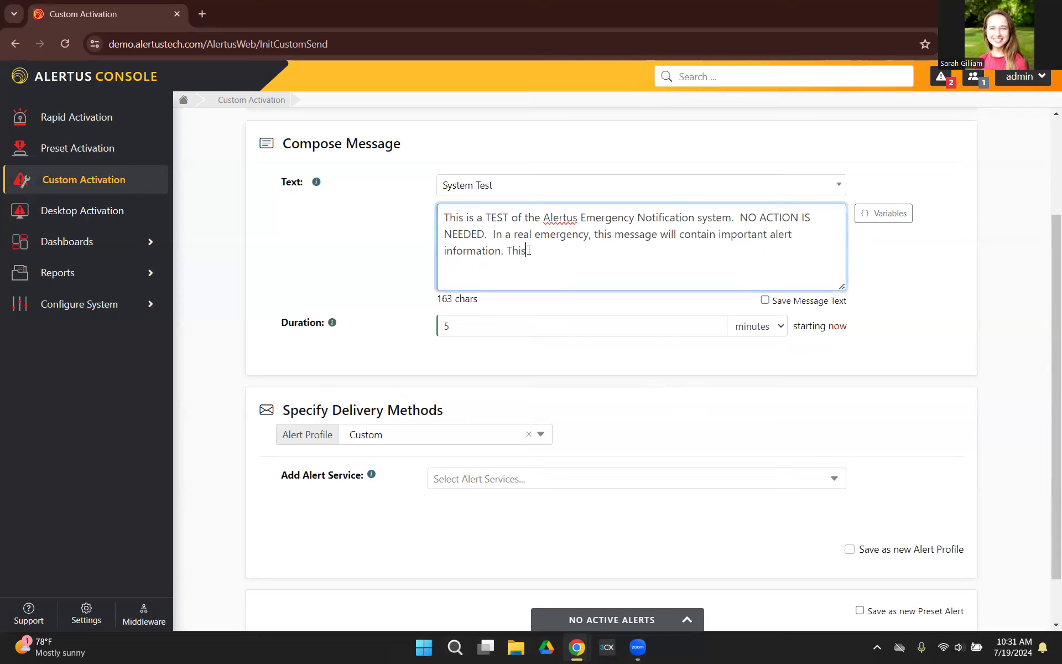
text(is a test)
Insert the Sent Date Time alert variable at the end of the message text.
click(885, 215)
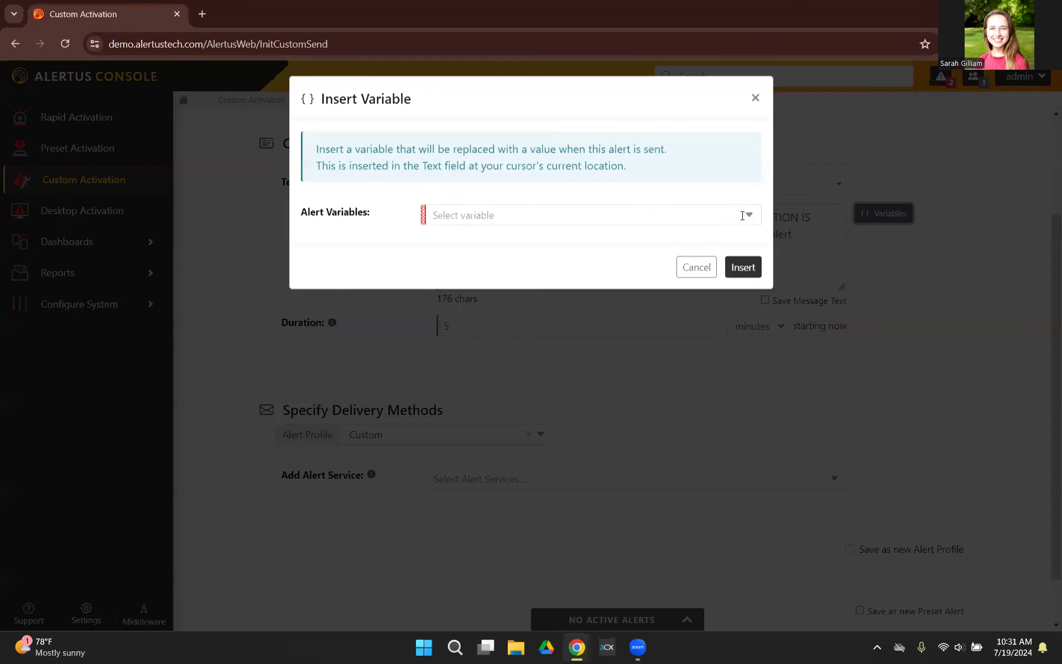
click(752, 220)
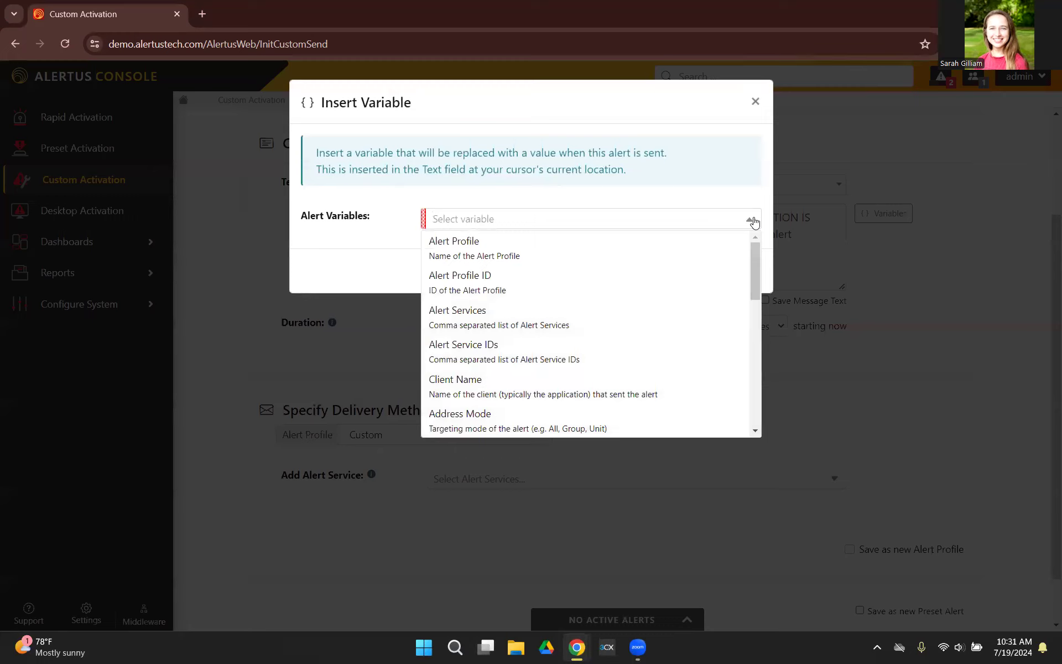
scroll(659, 301, down, 3)
scroll(659, 301, down, 3)
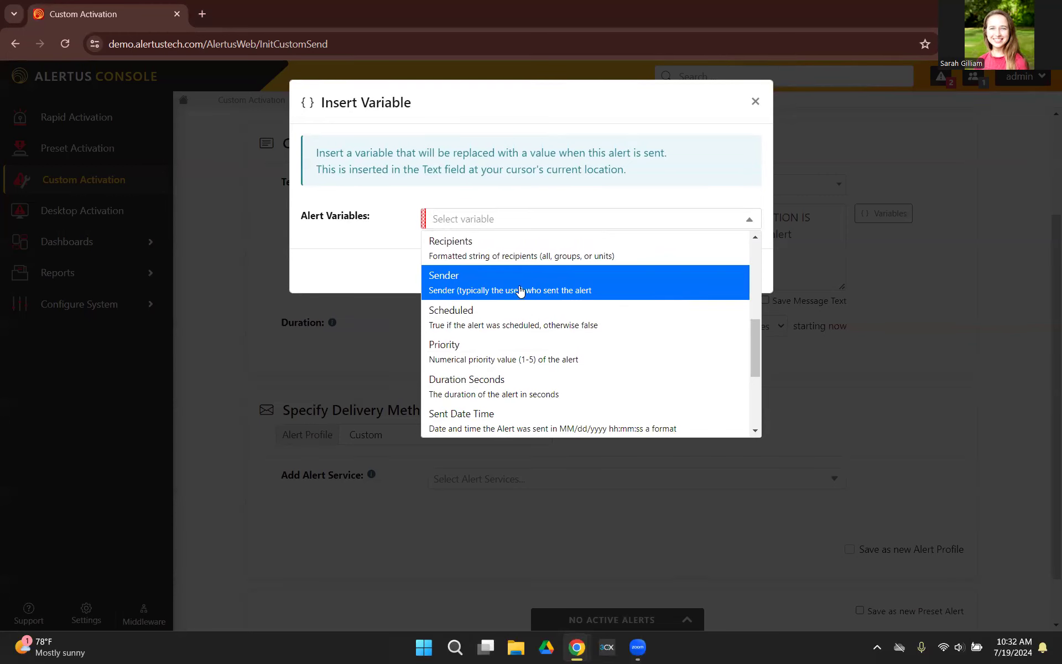
scroll(570, 383, down, 2)
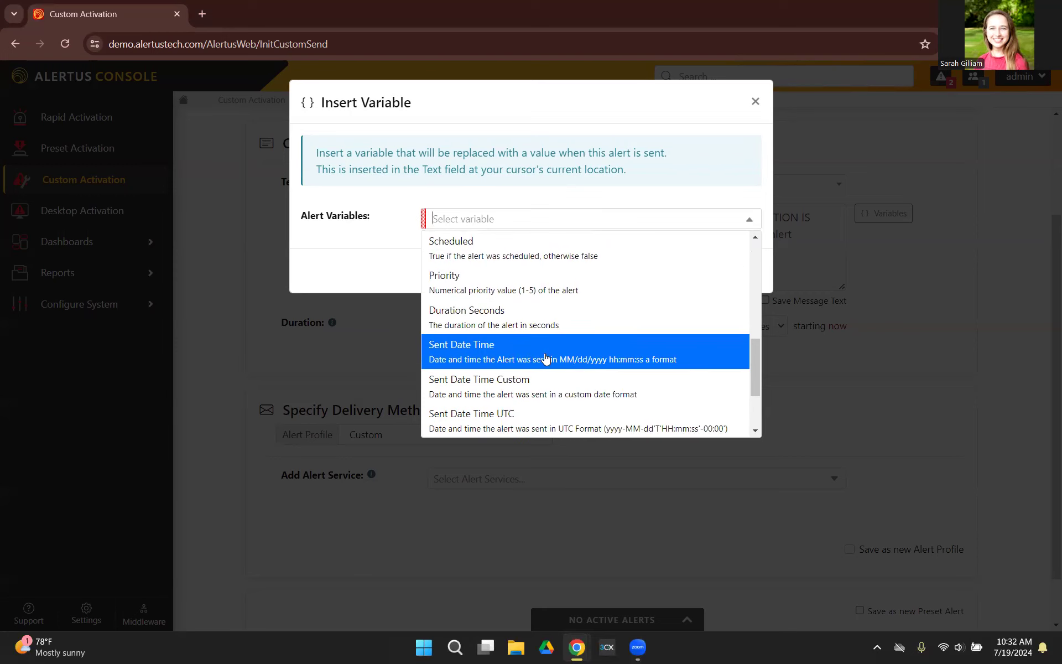
scroll(546, 358, down, 3)
scroll(545, 362, up, 2)
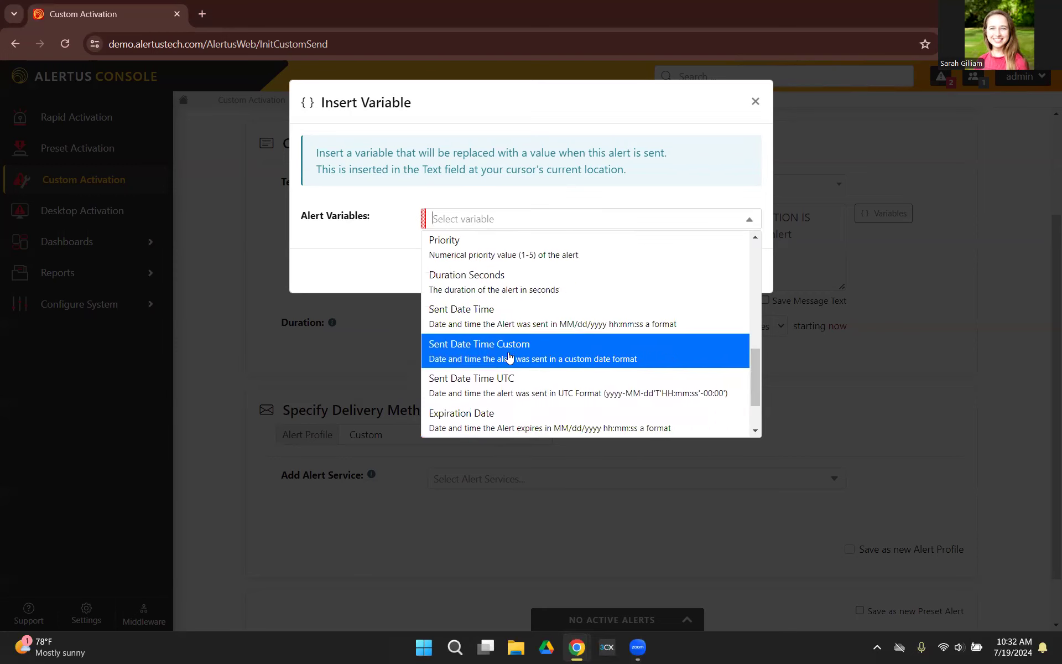
click(523, 322)
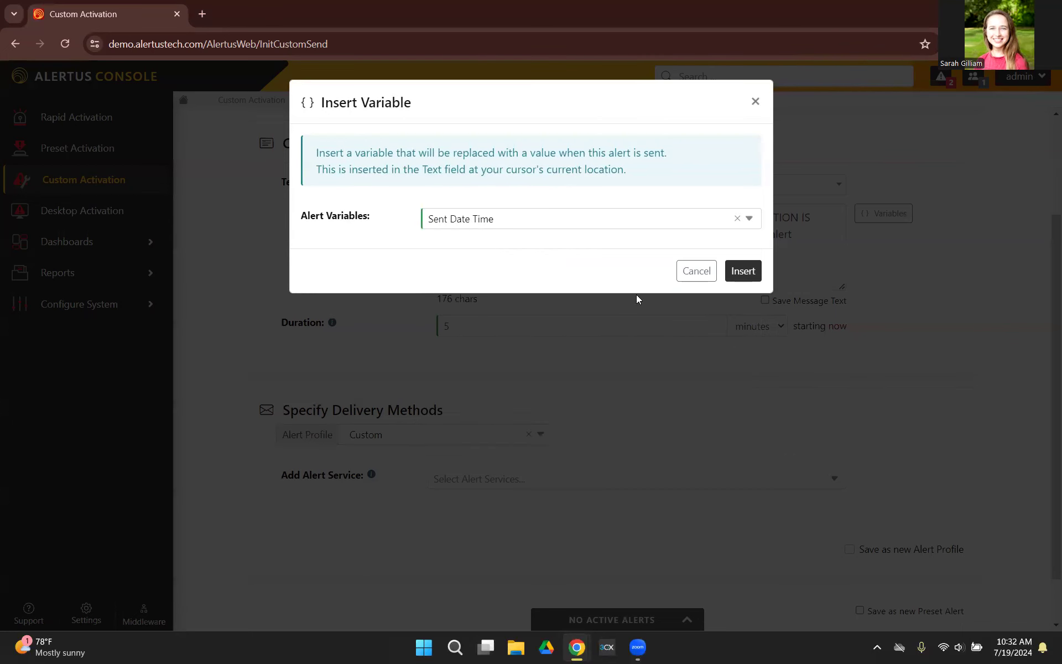
click(743, 271)
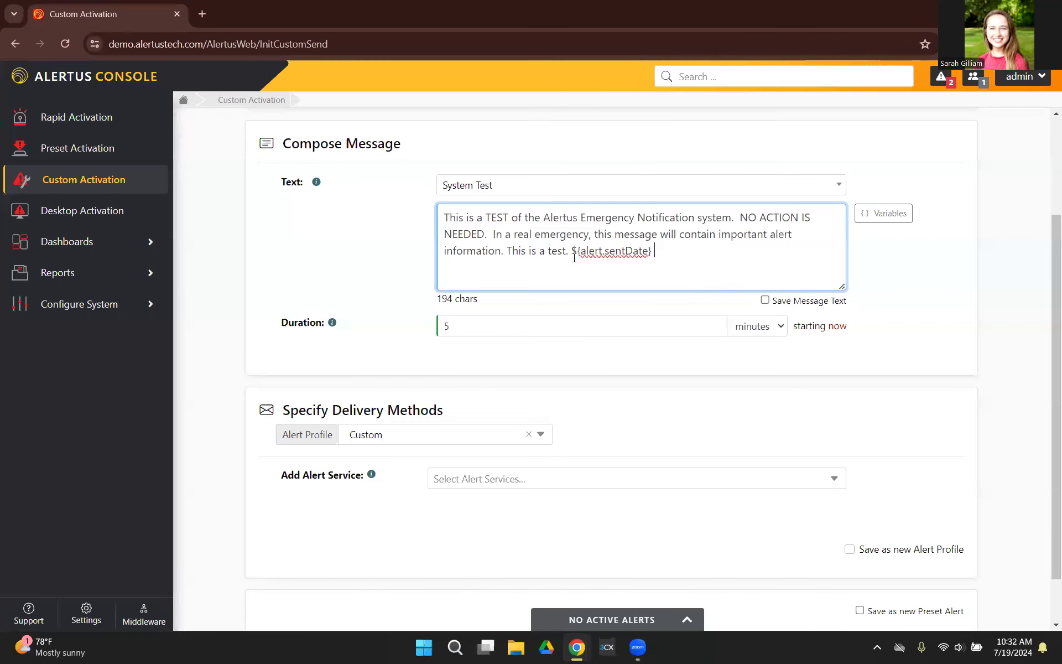
click(568, 253)
Set the alert duration to 15 minutes.
scroll(538, 278, down, 1)
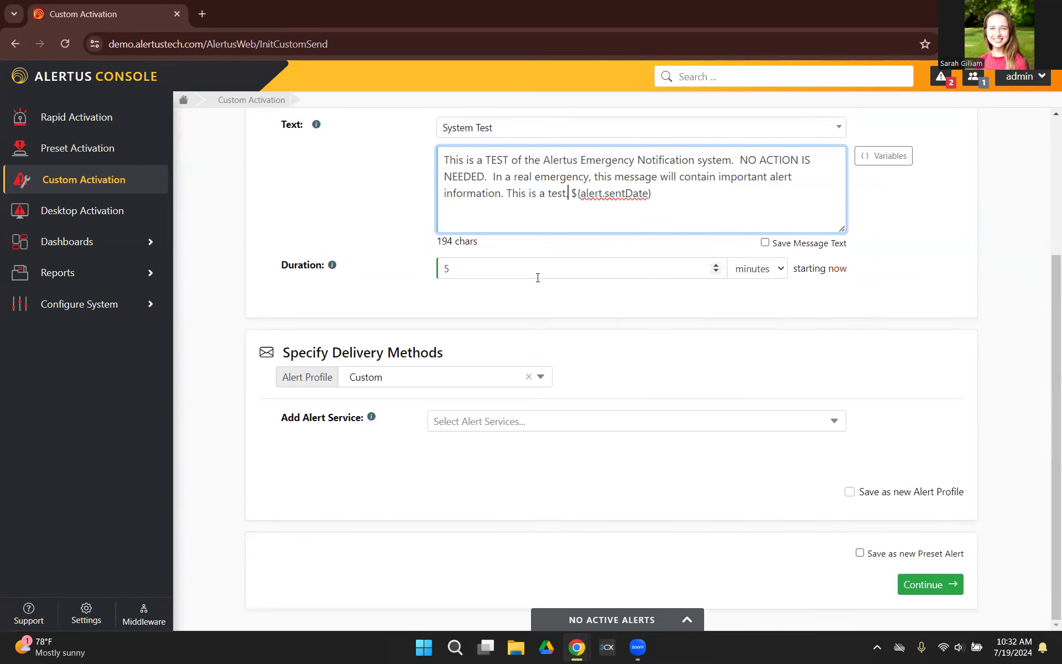
click(489, 274)
key(BackSpace)
text(15)
click(759, 269)
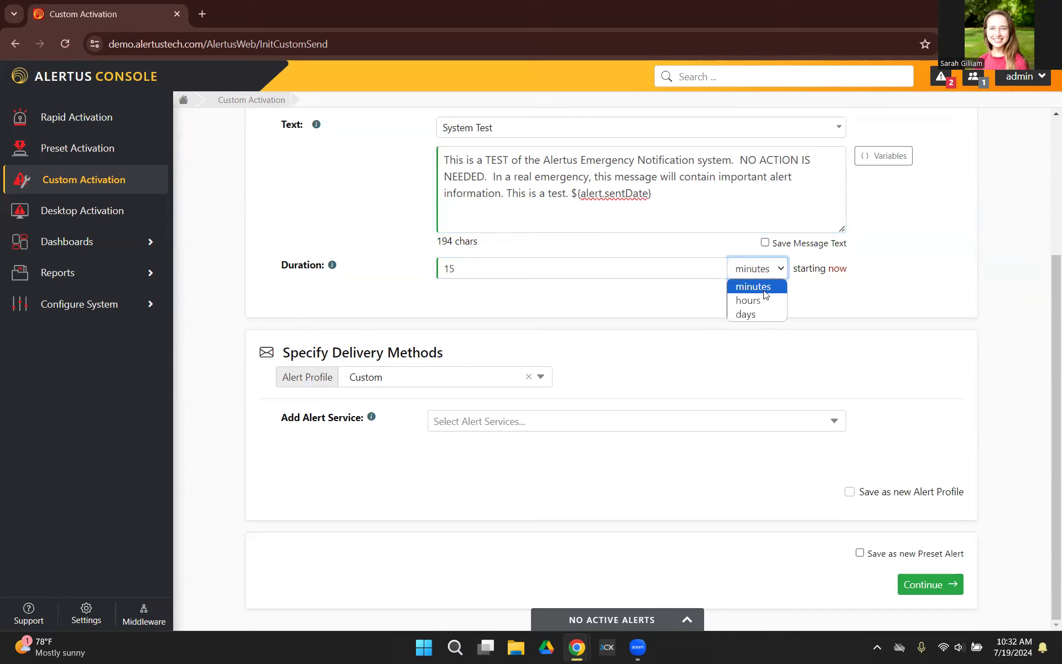
click(697, 303)
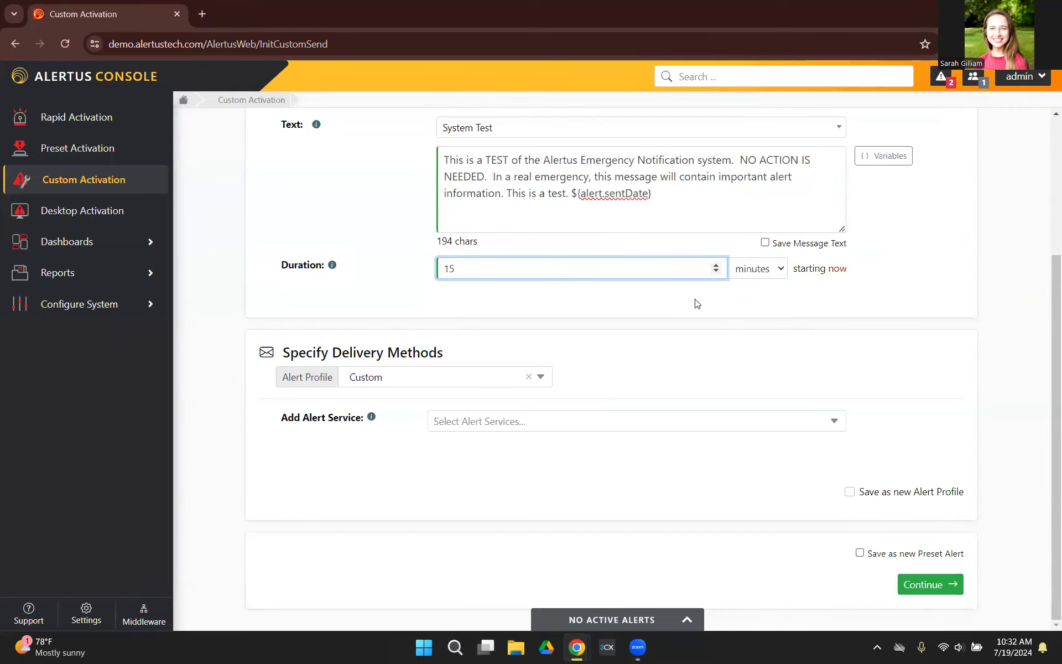
Try scheduling the alert for 07/30/2024 10:42 with a weekly repeat on specific days, and close the schedule without applying it.
click(838, 271)
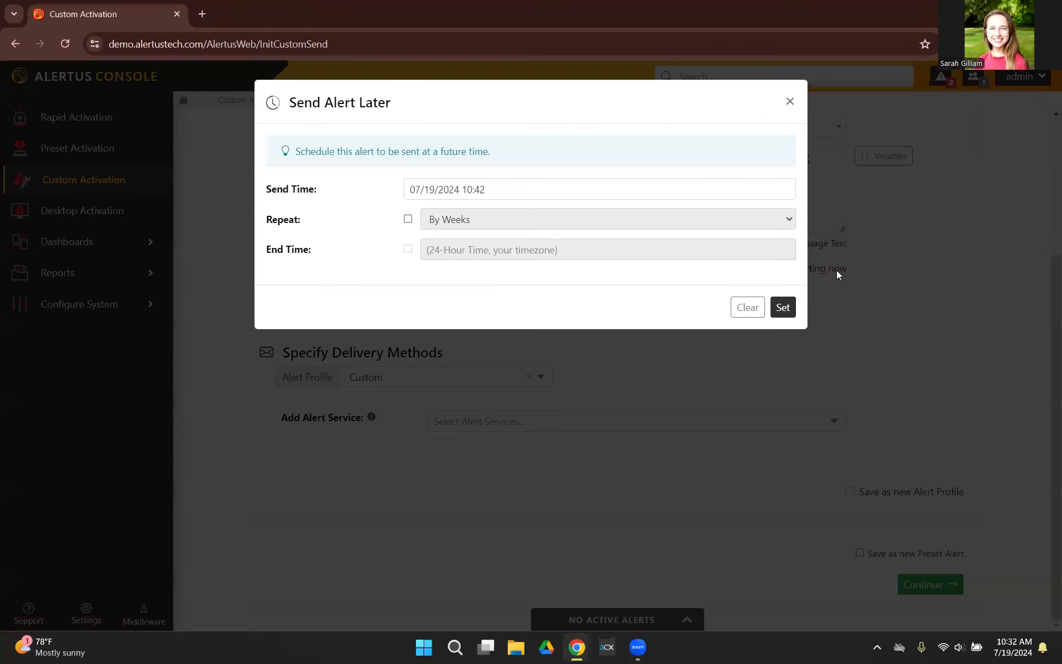
click(720, 193)
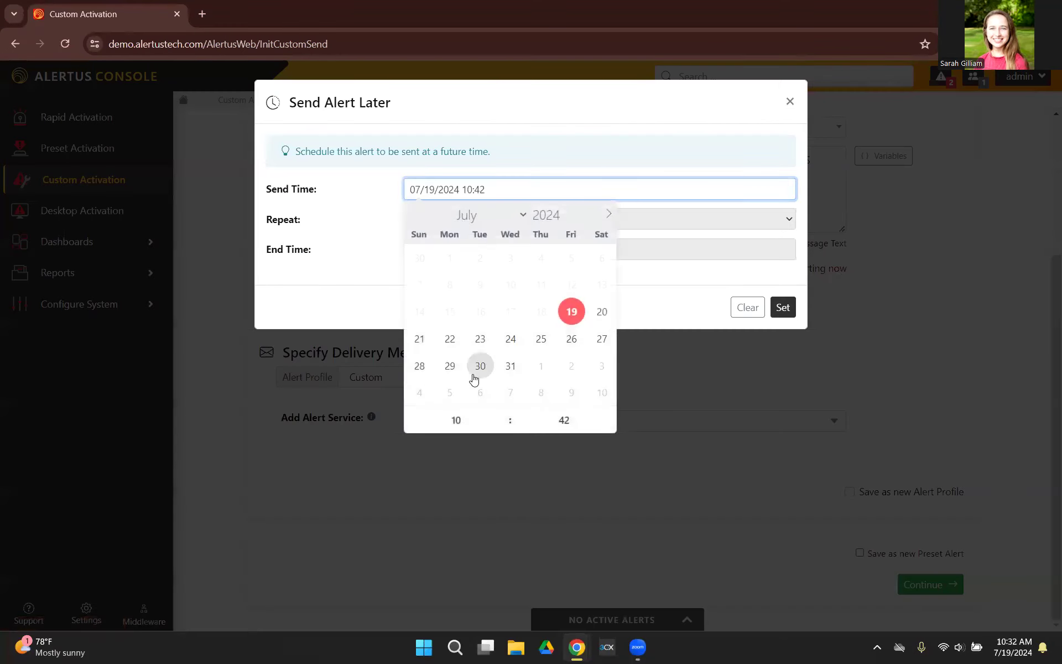
click(479, 365)
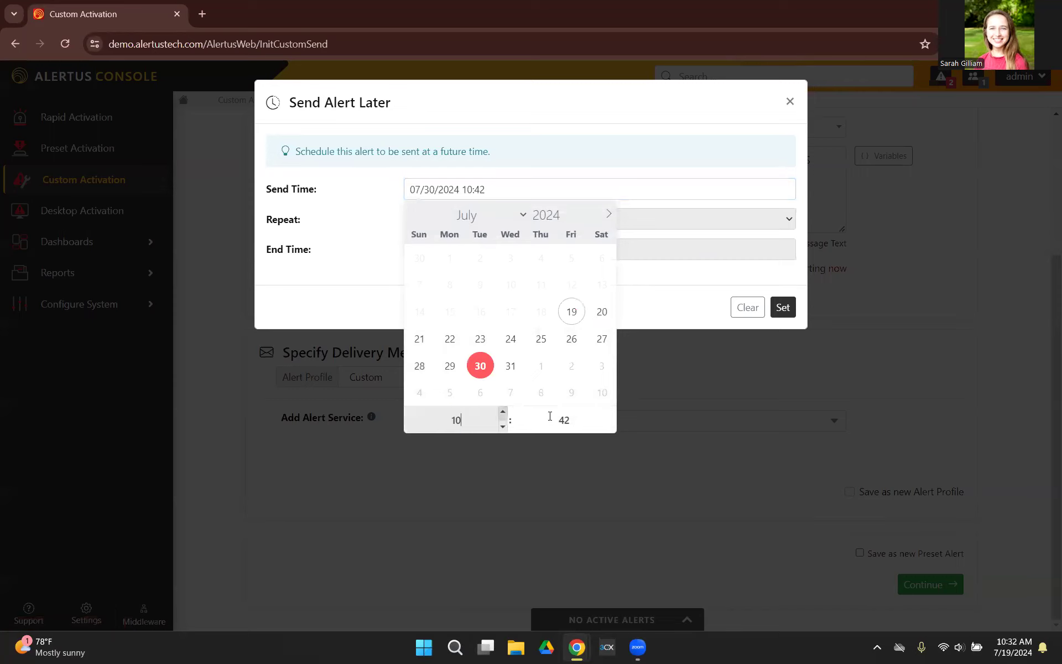
click(587, 420)
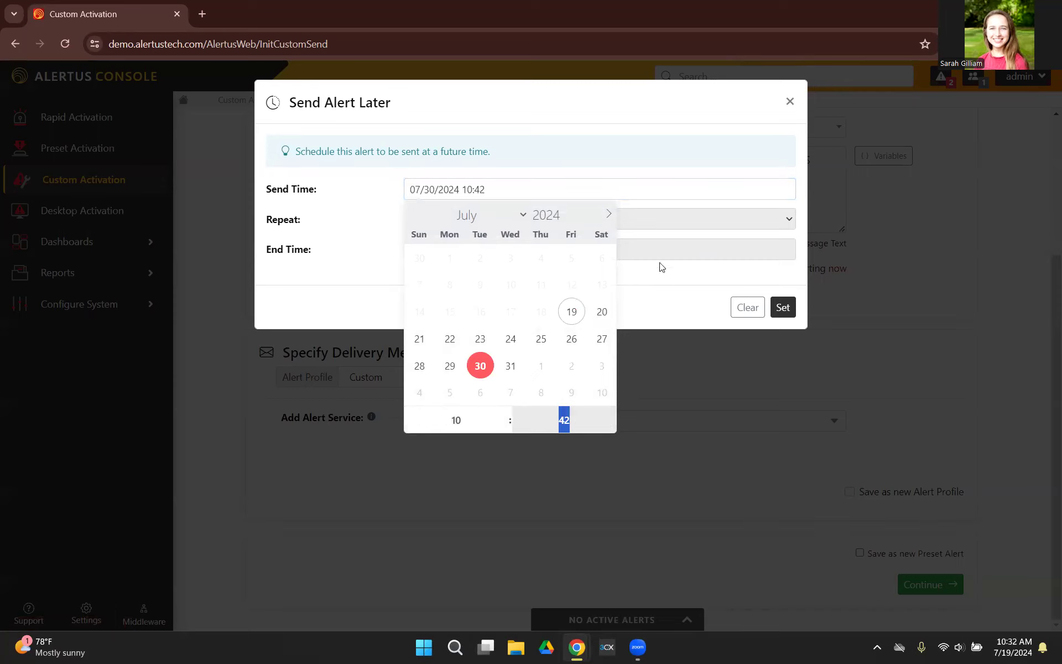
click(651, 163)
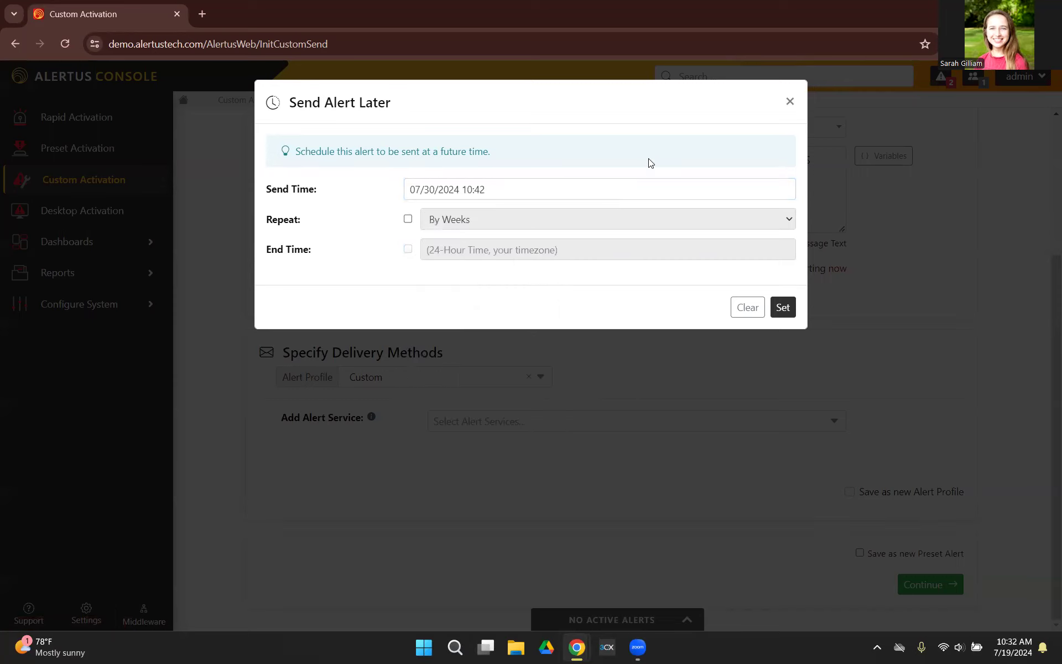
click(408, 219)
click(606, 221)
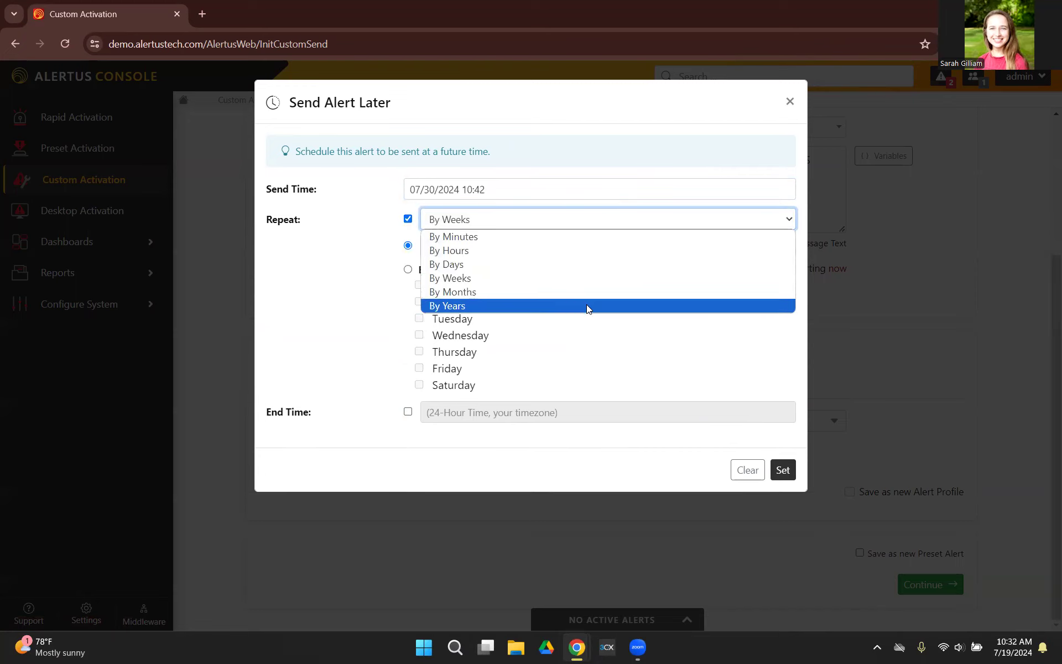
click(863, 273)
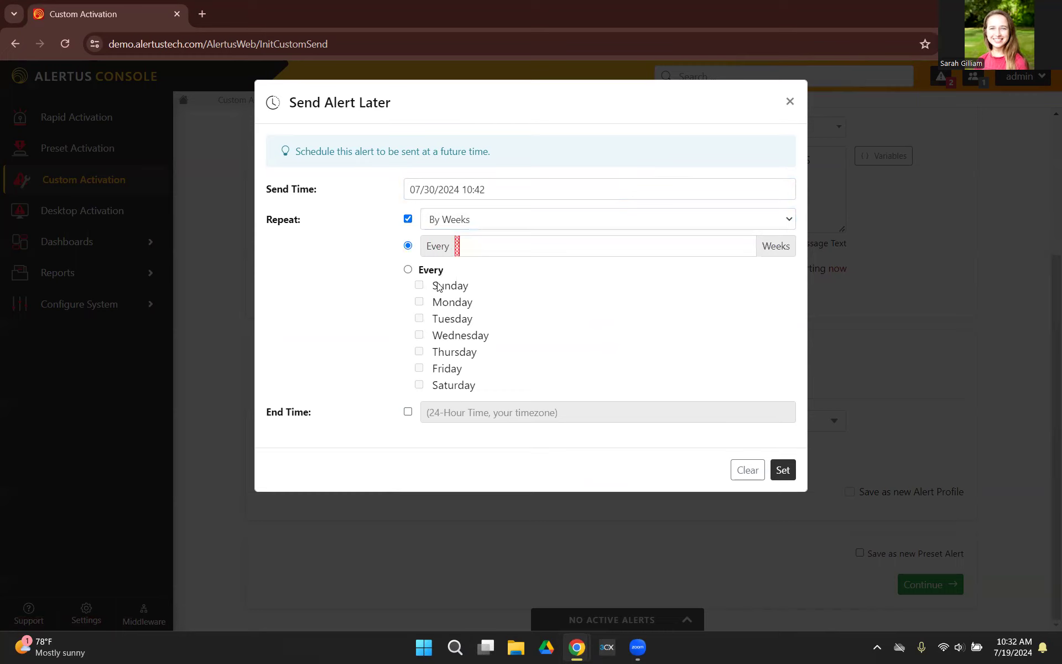
click(408, 271)
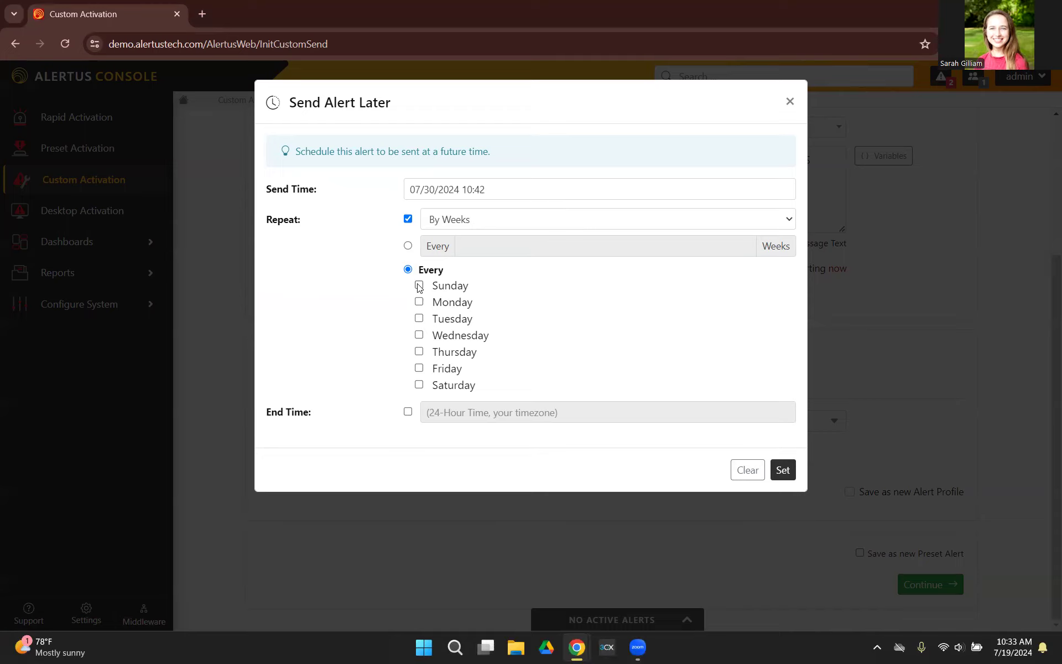
click(791, 102)
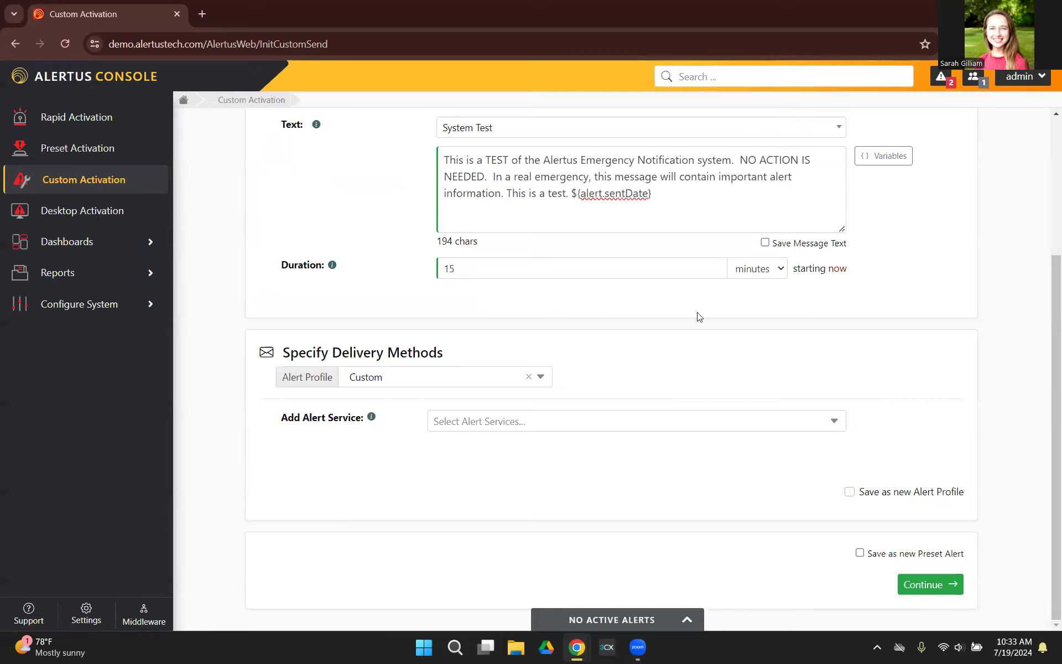
Add the alert services Alert Beacon, Alertus Desktop - Default and Training Test Mobile Targeted.
scroll(359, 218, up, 2)
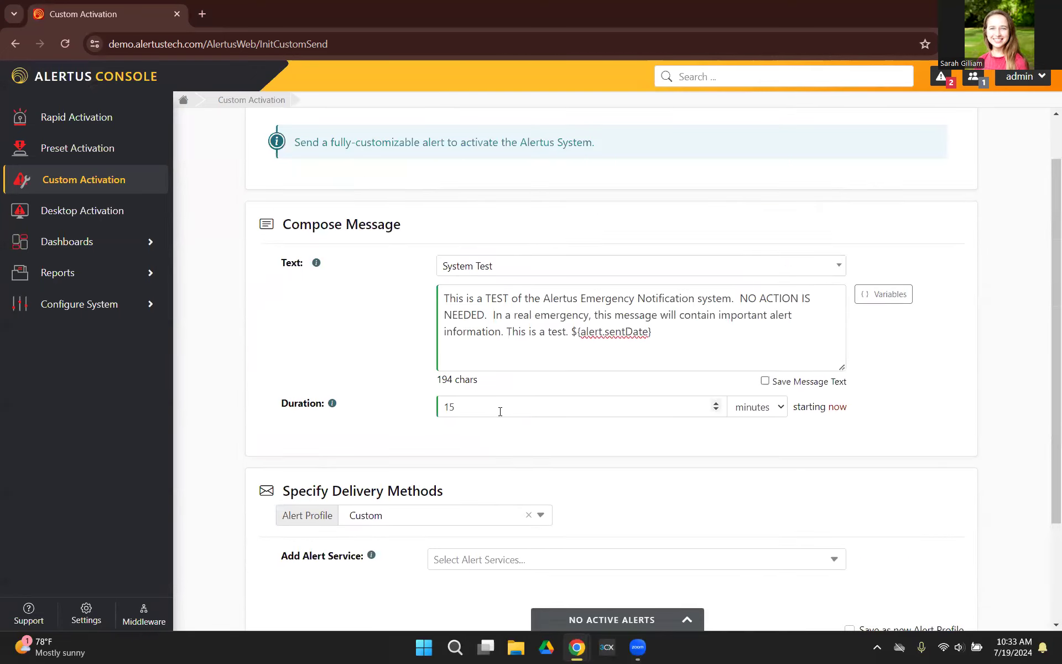
scroll(500, 411, down, 2)
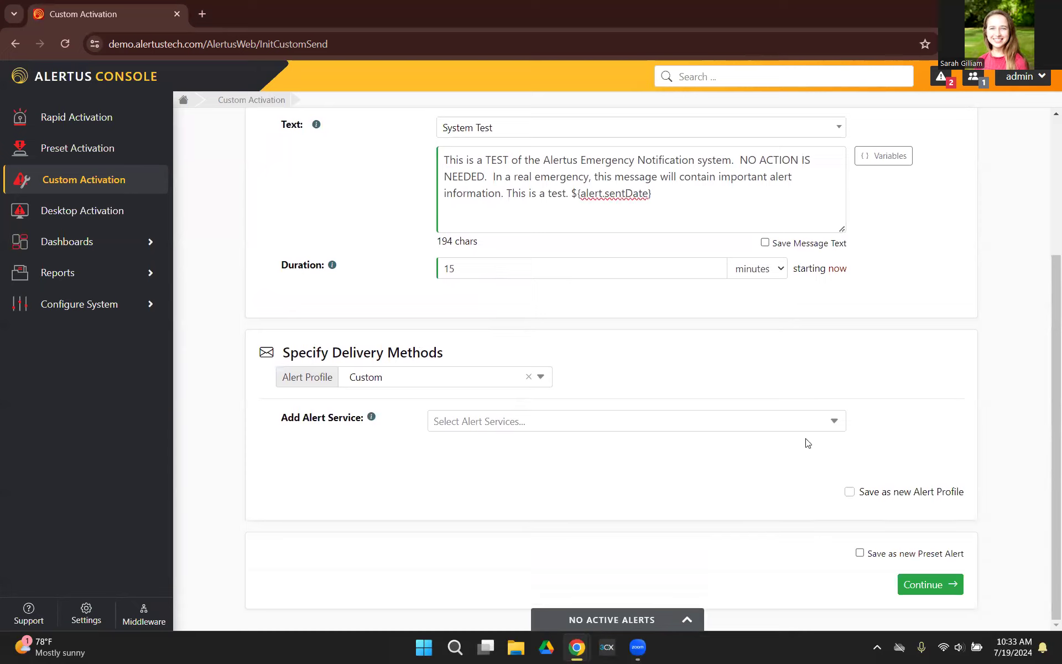
click(834, 423)
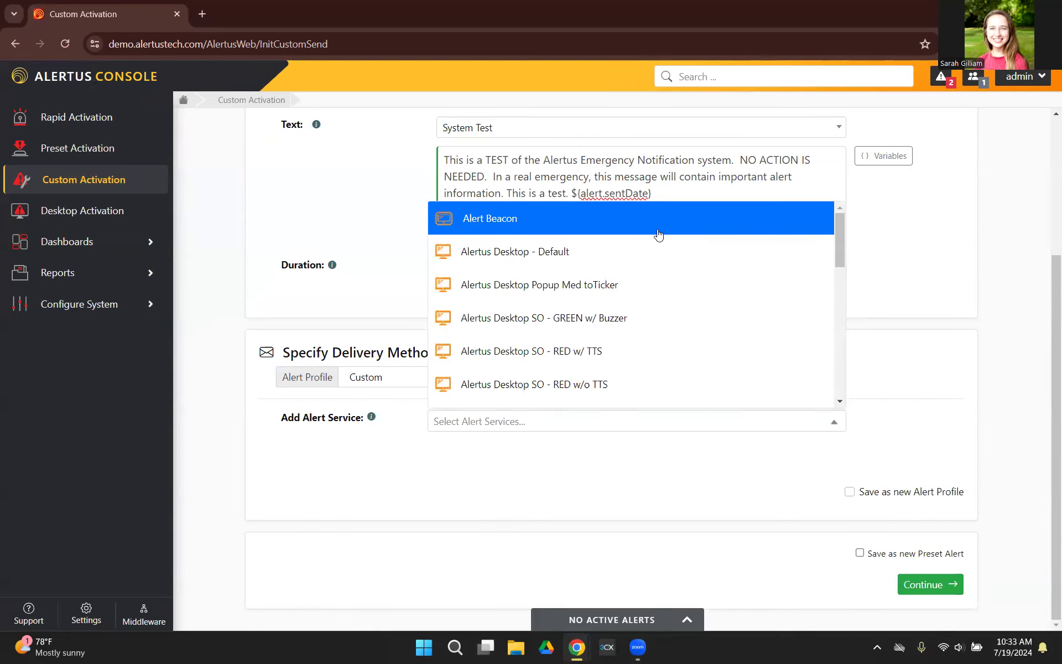
click(590, 221)
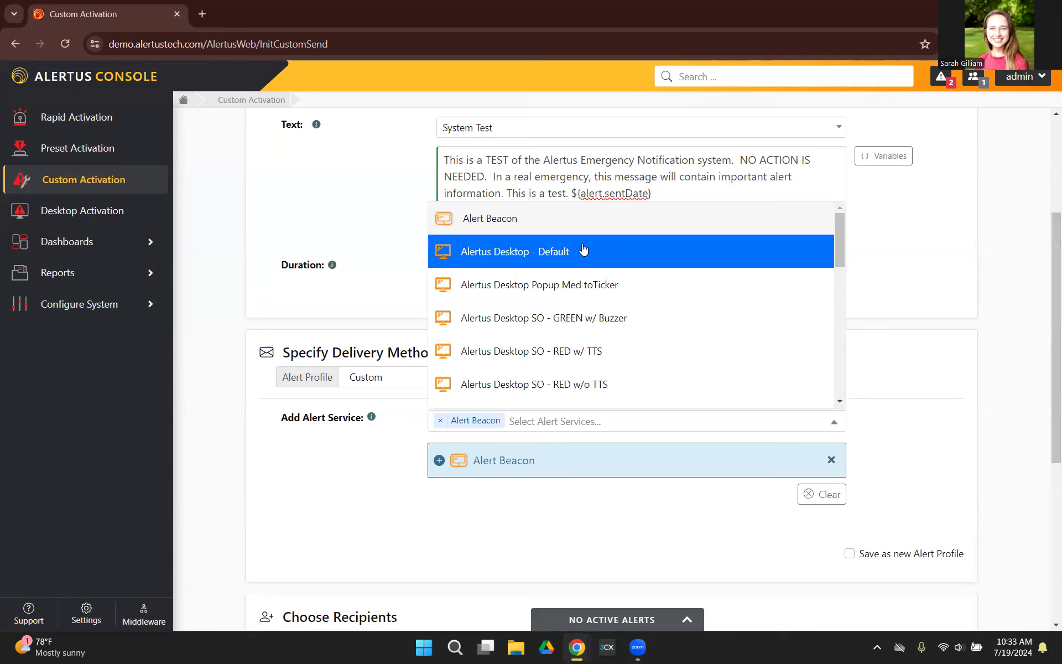
click(584, 251)
scroll(601, 282, down, 1)
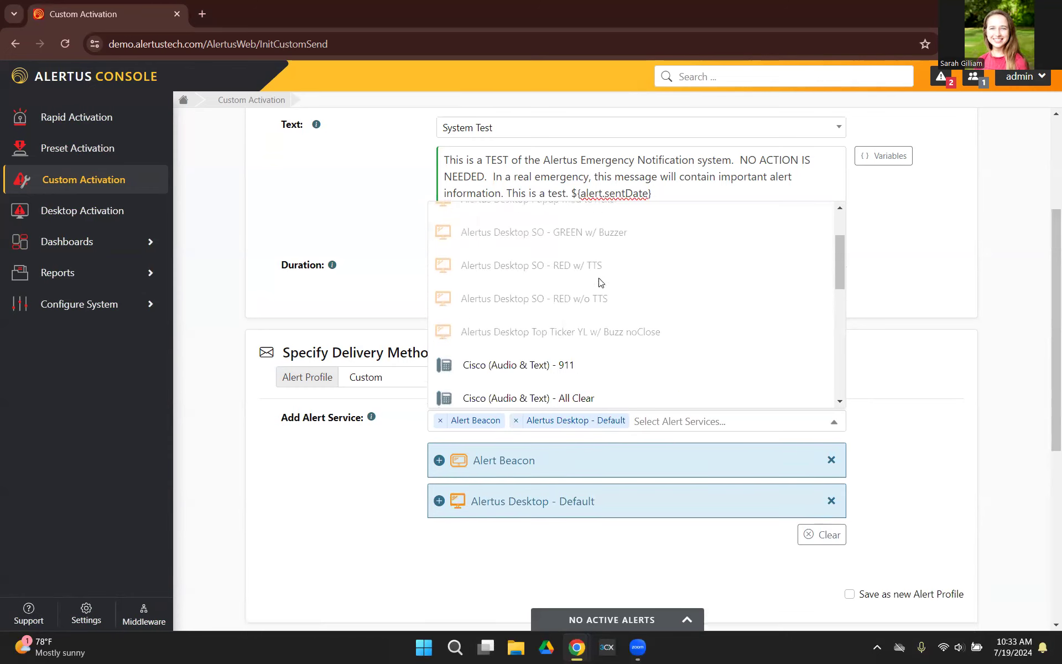
scroll(601, 283, down, 8)
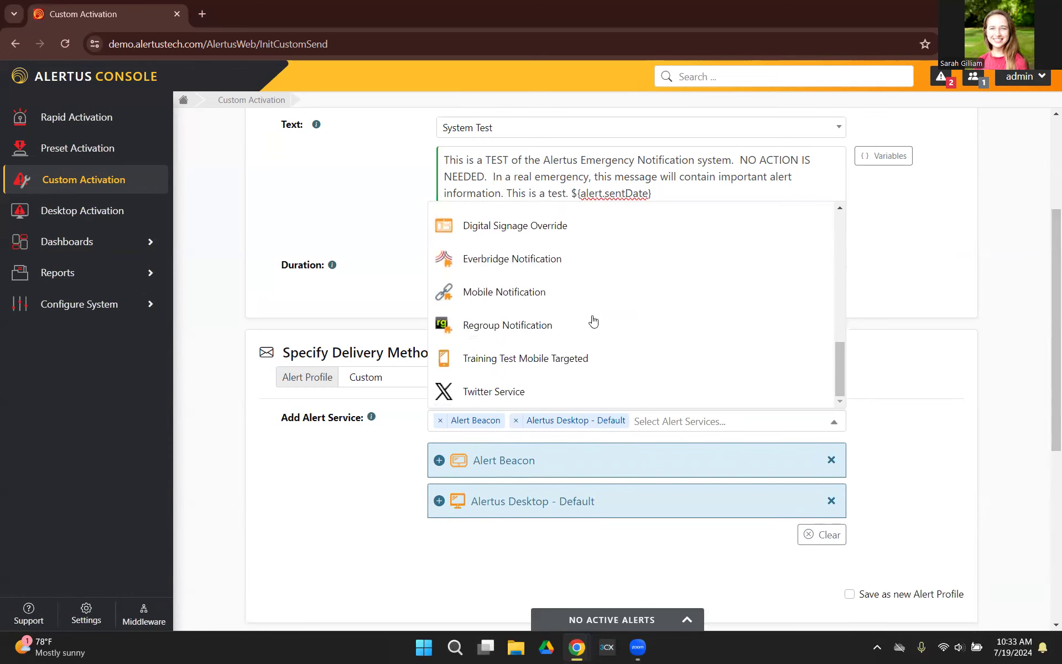
click(579, 358)
click(918, 479)
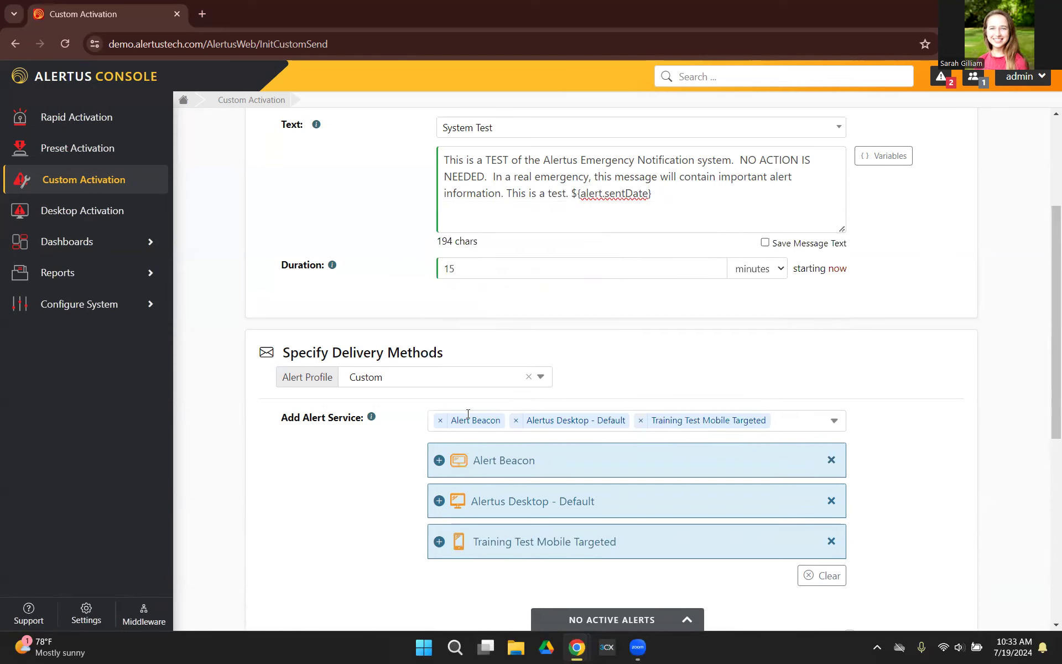
Set the alert profile for the delivery methods to System Test.
scroll(310, 446, down, 2)
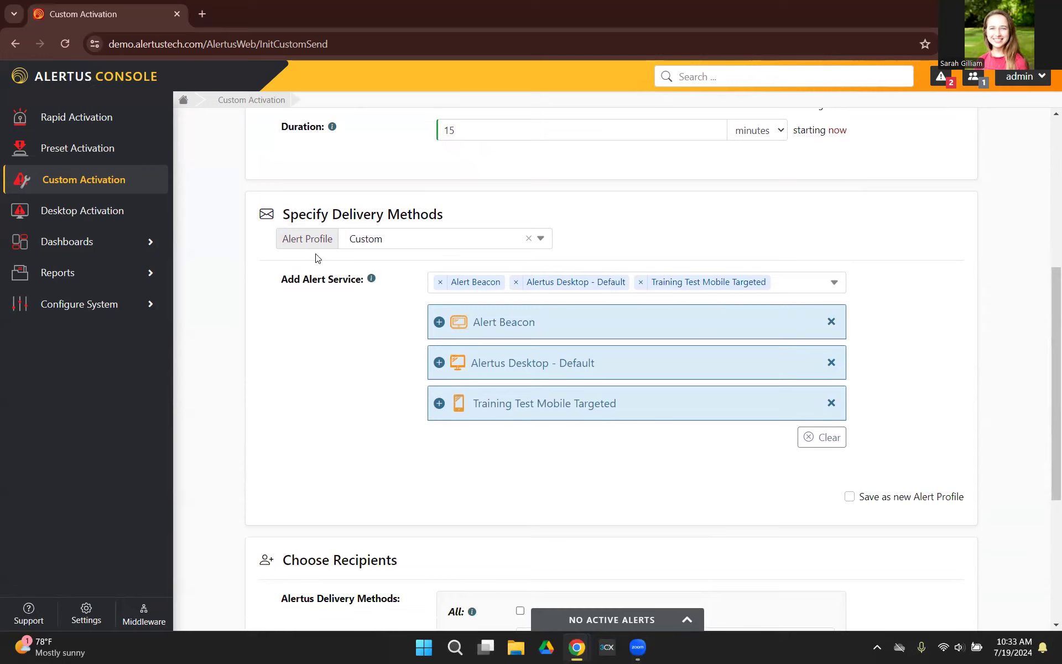
click(542, 239)
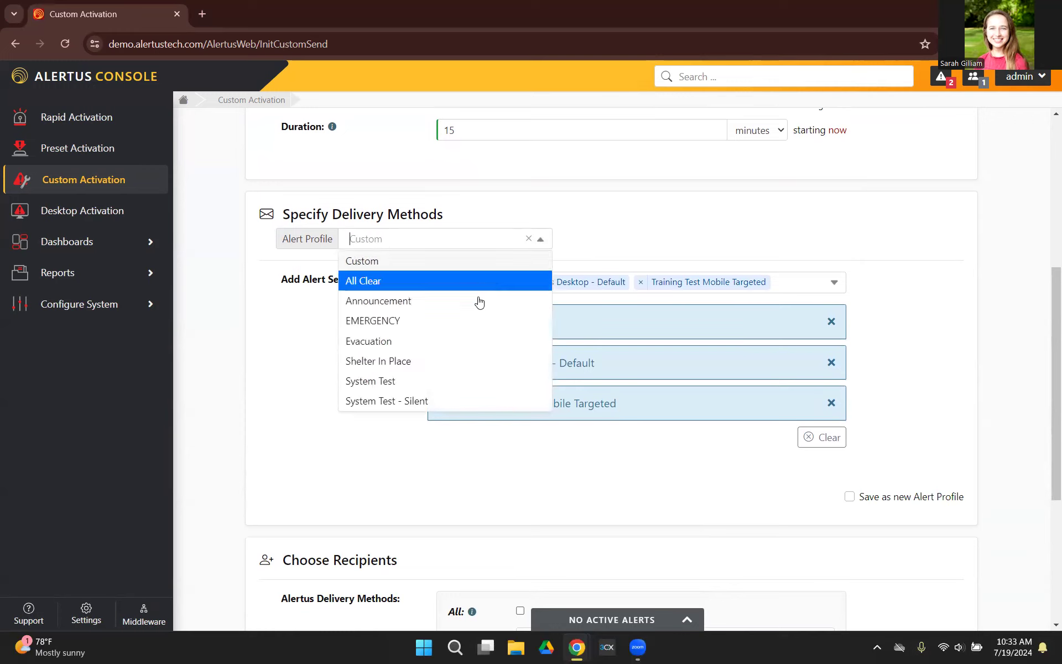
click(428, 382)
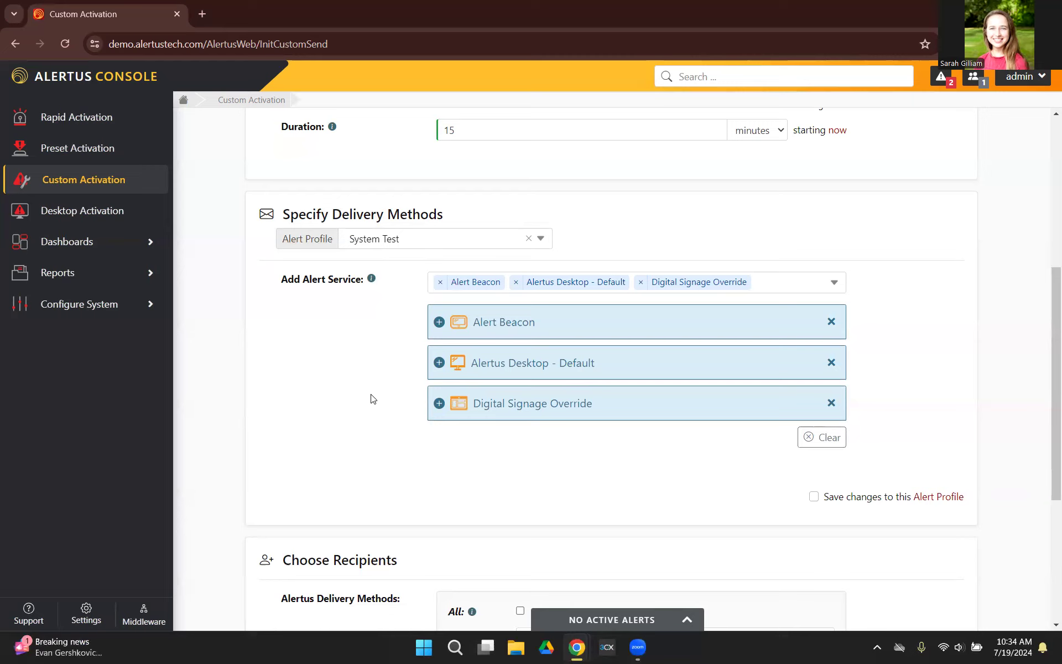
Set the Alert Beacon's duration to 30 seconds, audible alert intensity to Max and visual alert type to LED Medley #1 in its main settings.
scroll(369, 401, down, 2)
scroll(369, 400, down, 2)
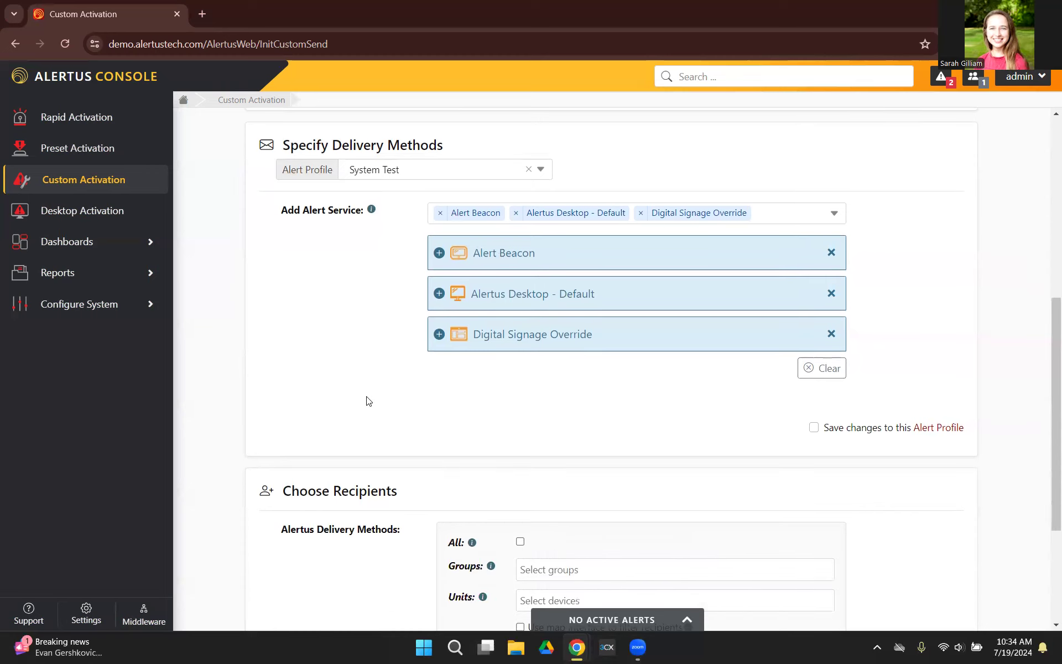
click(438, 254)
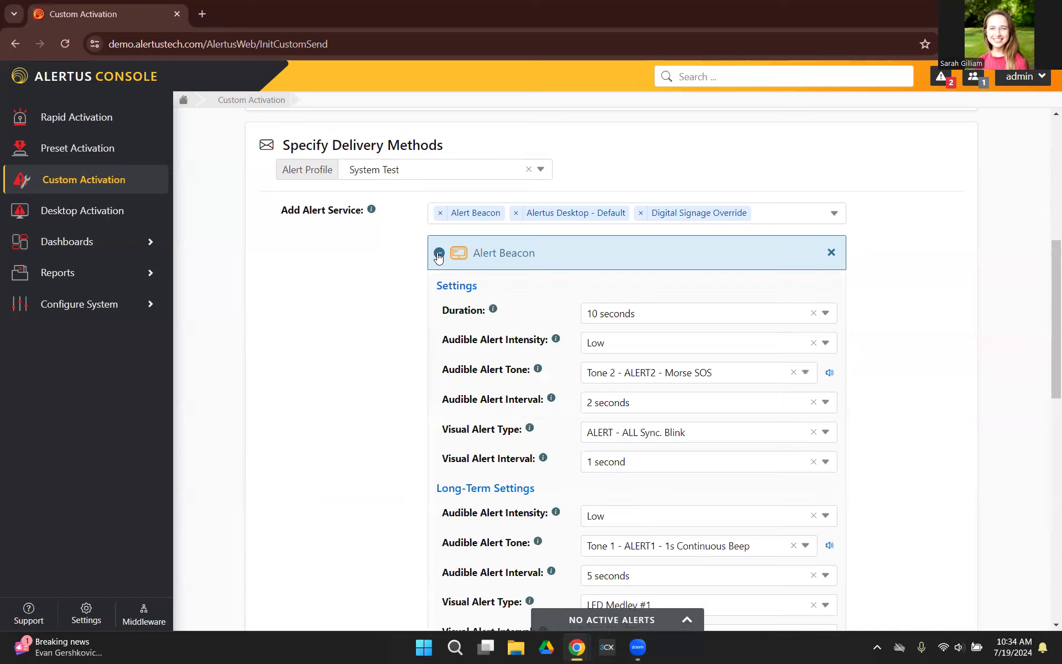
scroll(438, 256, down, 4)
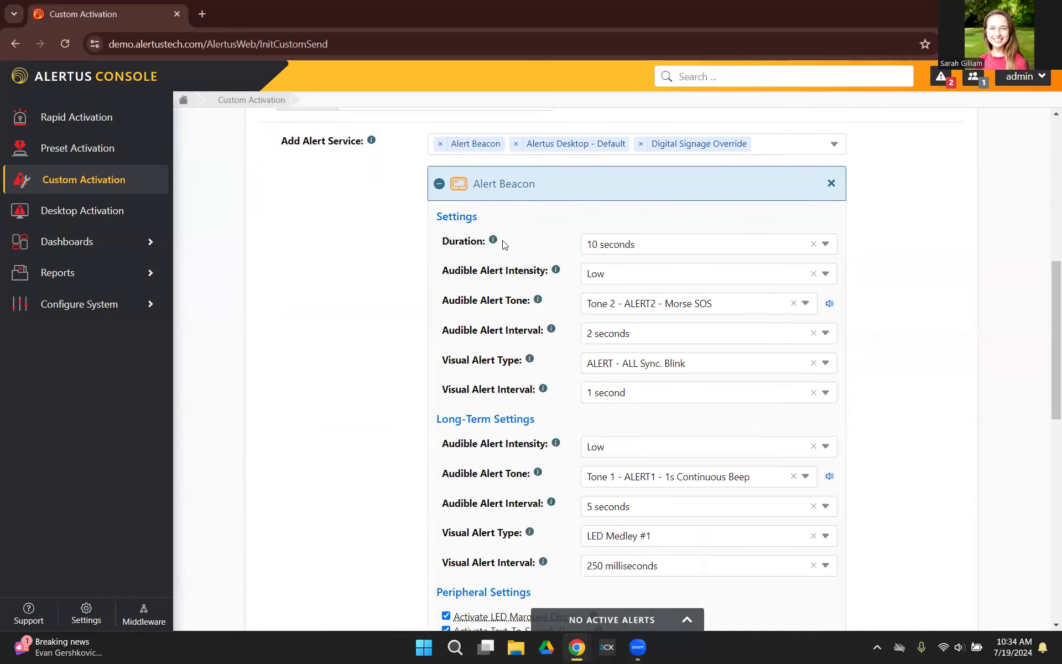
scroll(471, 249, down, 2)
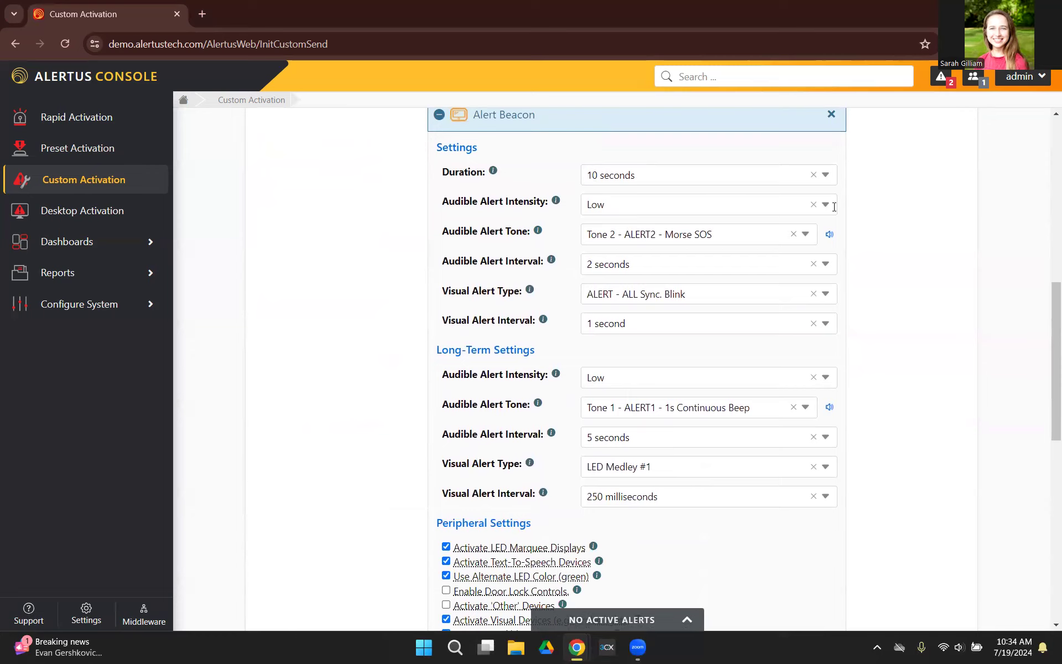
click(826, 176)
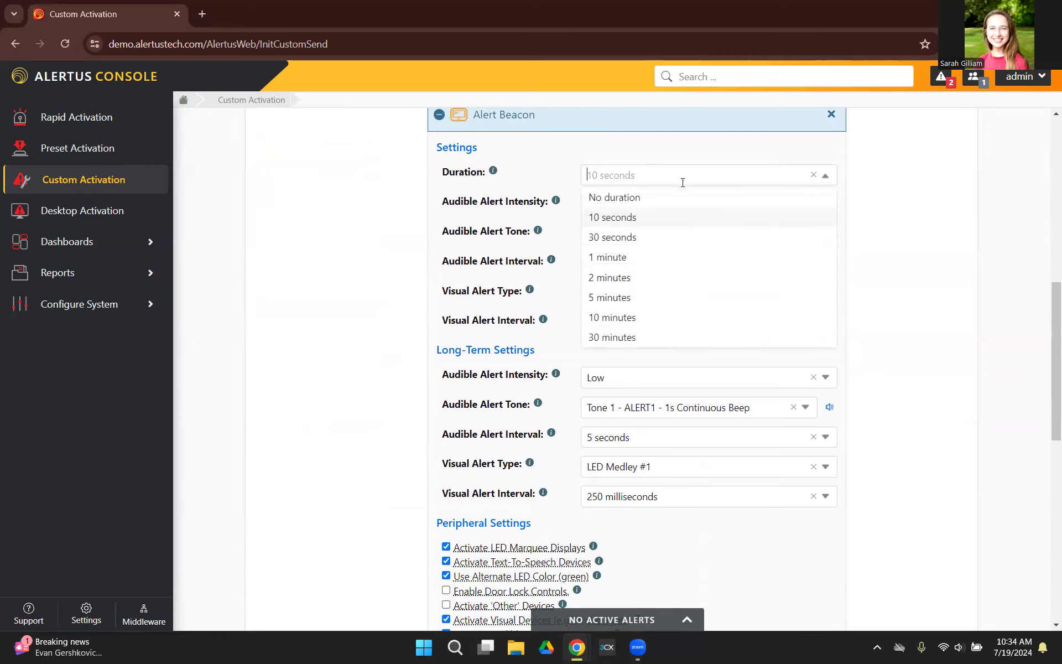
click(646, 237)
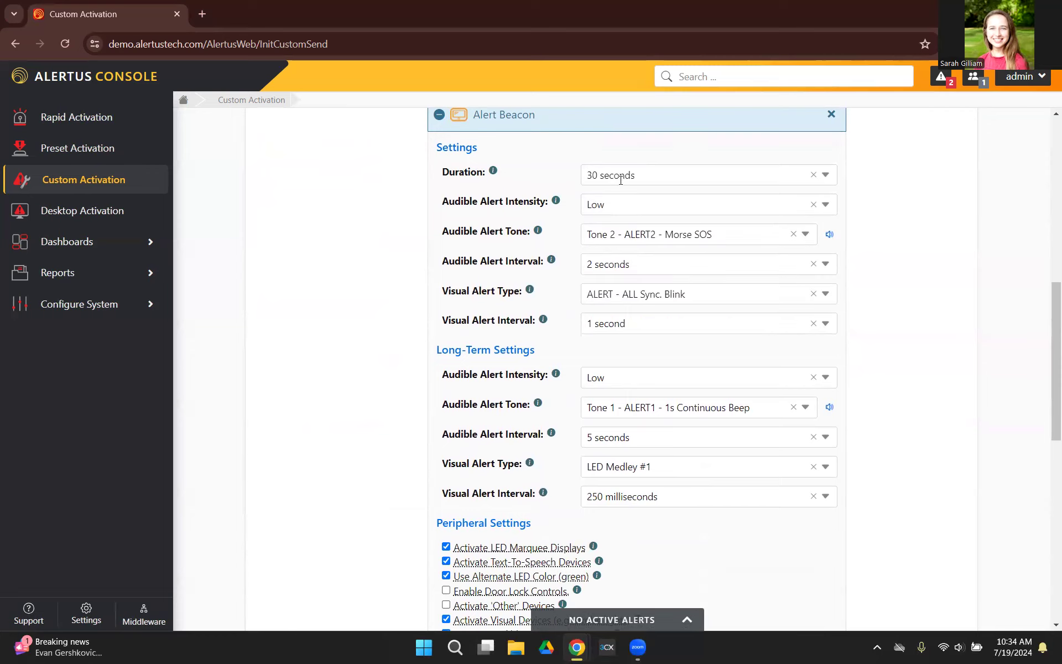
click(816, 204)
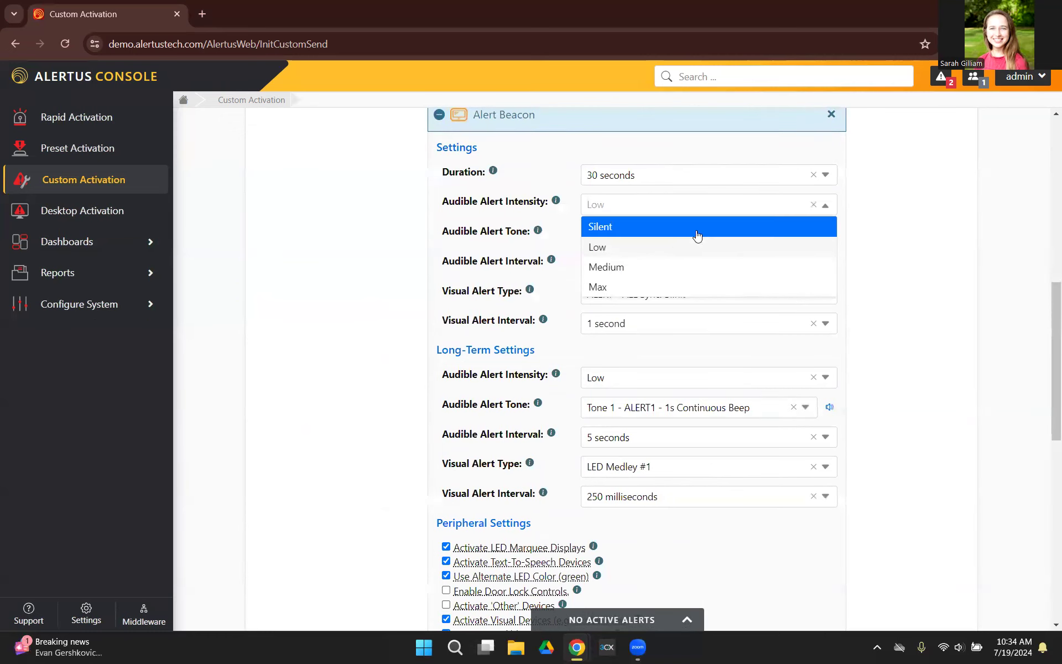
click(625, 287)
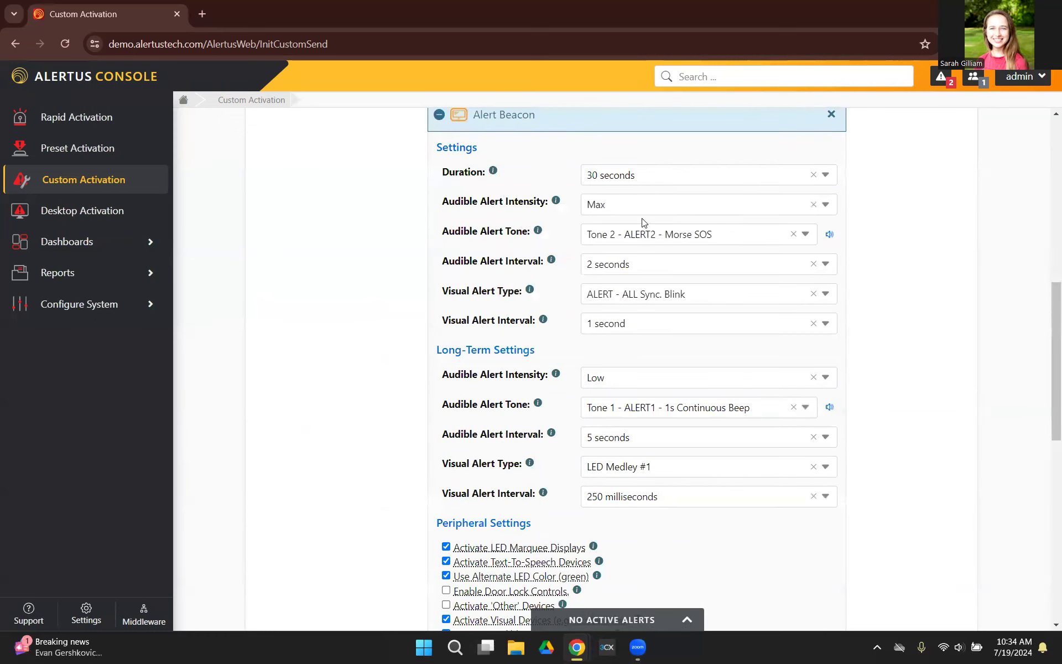
click(823, 295)
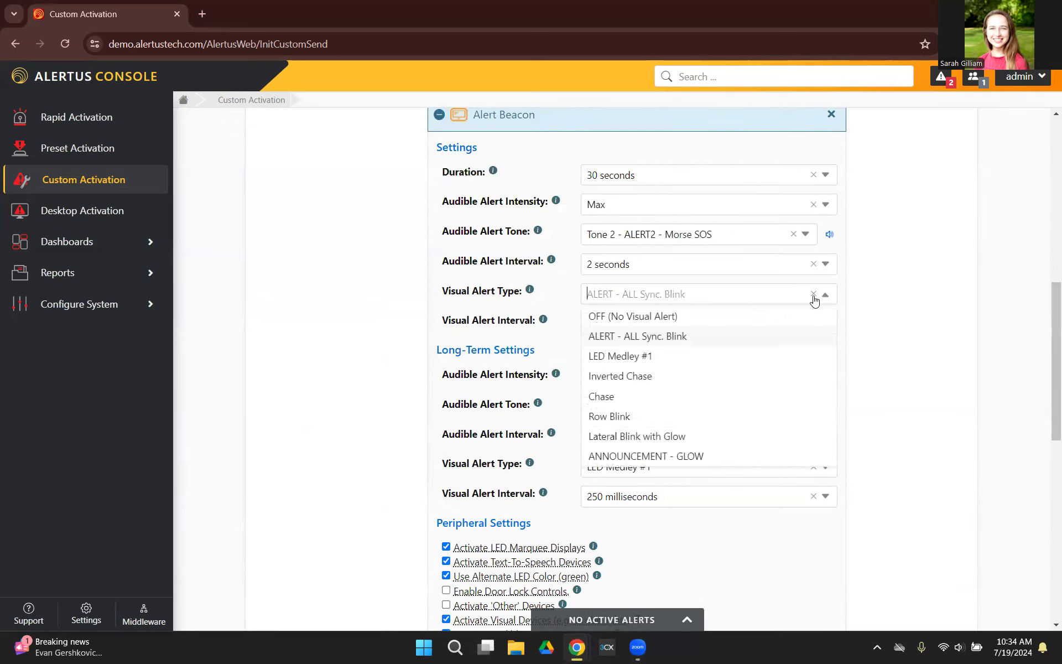
click(719, 353)
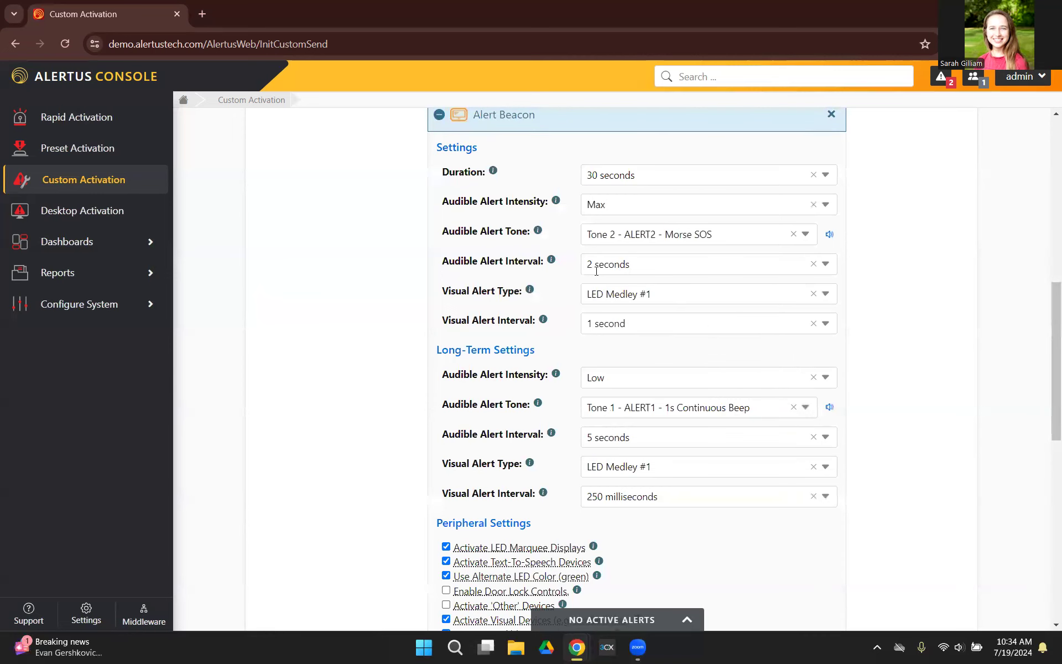
Set the visual alert type in the Alert Beacon's long-term settings to Row Blink.
scroll(530, 302, down, 1)
scroll(571, 340, up, 1)
scroll(637, 404, down, 1)
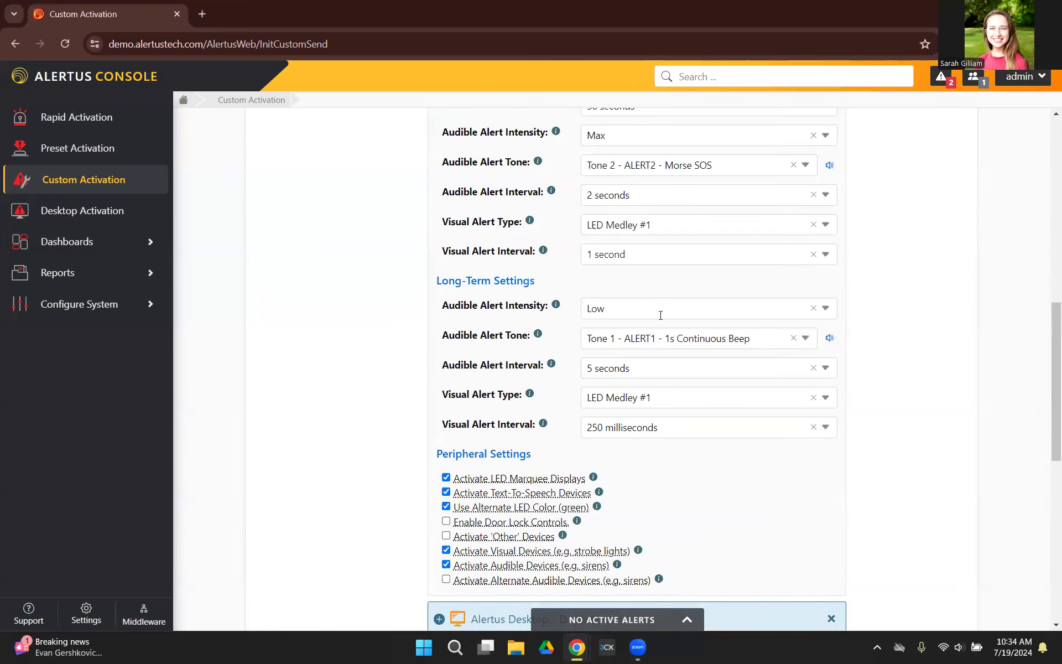
scroll(661, 315, down, 1)
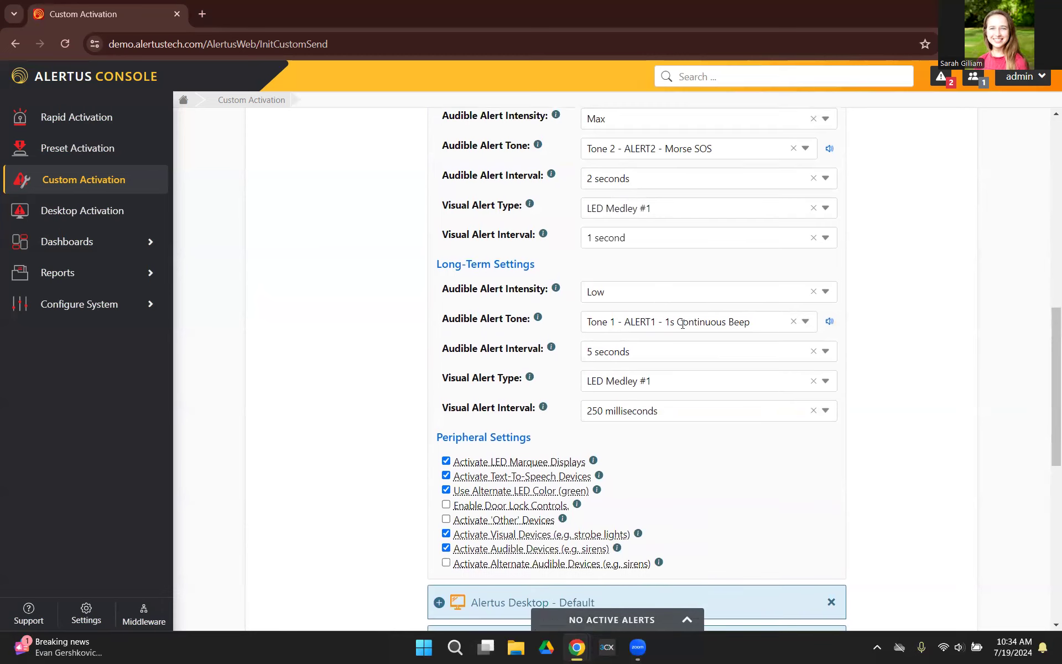
click(825, 329)
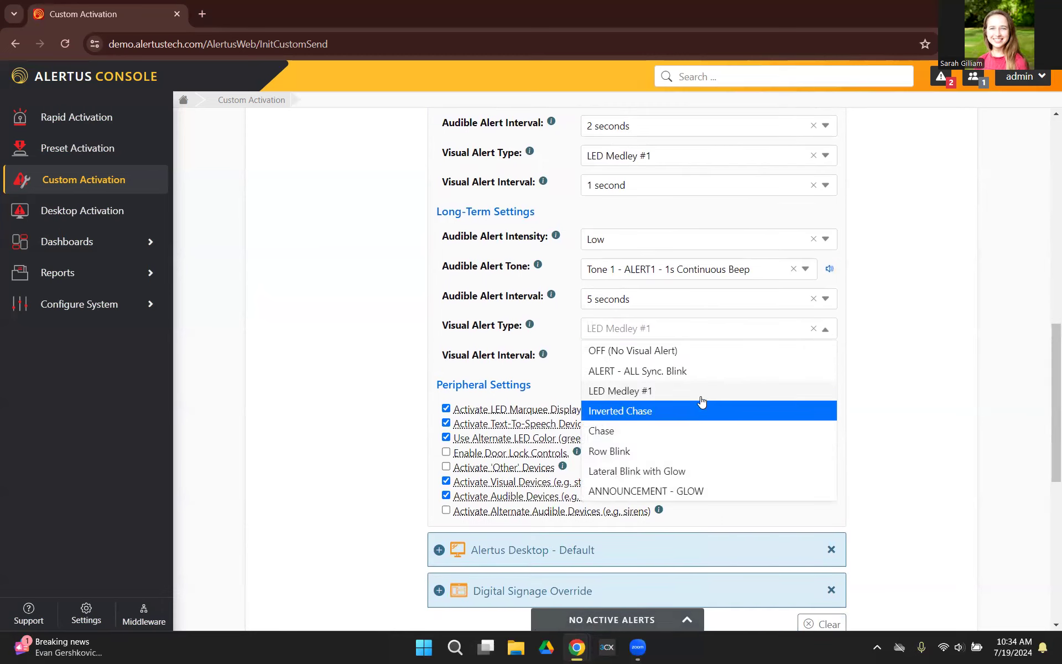
click(671, 460)
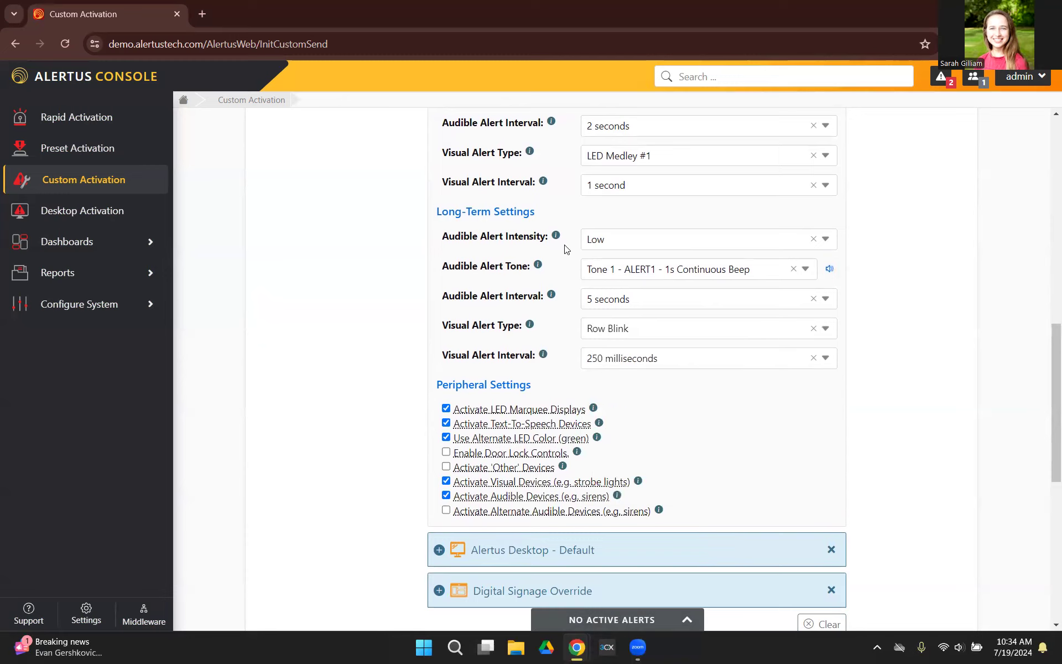
Turn the Alert Beacon's alternate green LED color off and back on in the peripheral settings.
scroll(559, 259, down, 1)
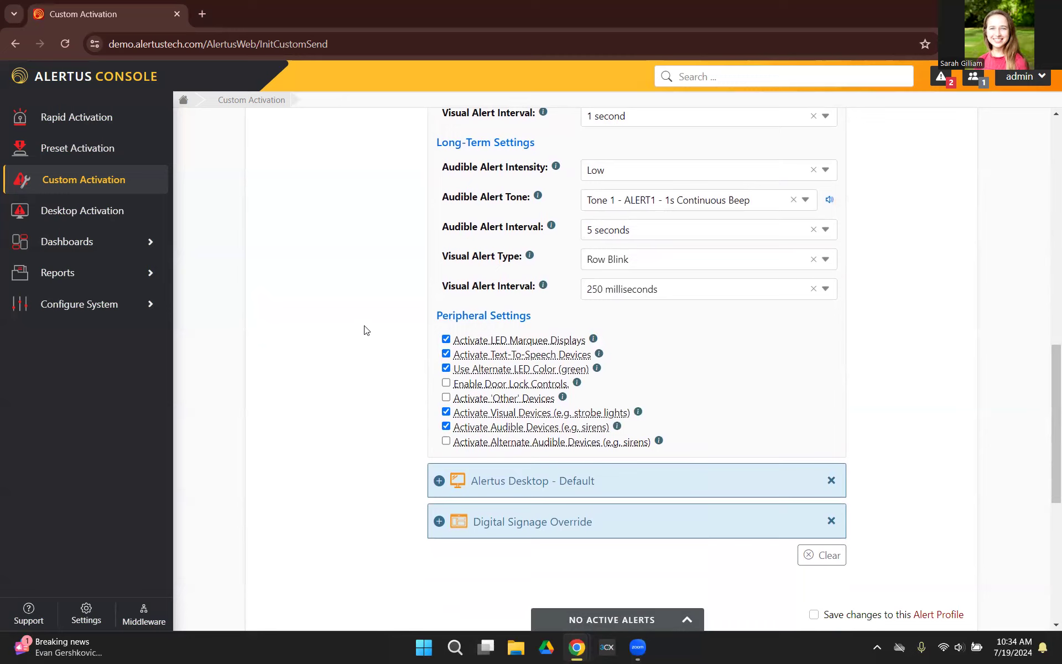
click(445, 368)
click(445, 369)
Collapse the Alert Beacon settings and choose Default as the desktop profile of the Alertus Desktop service.
scroll(423, 376, up, 3)
scroll(423, 370, up, 5)
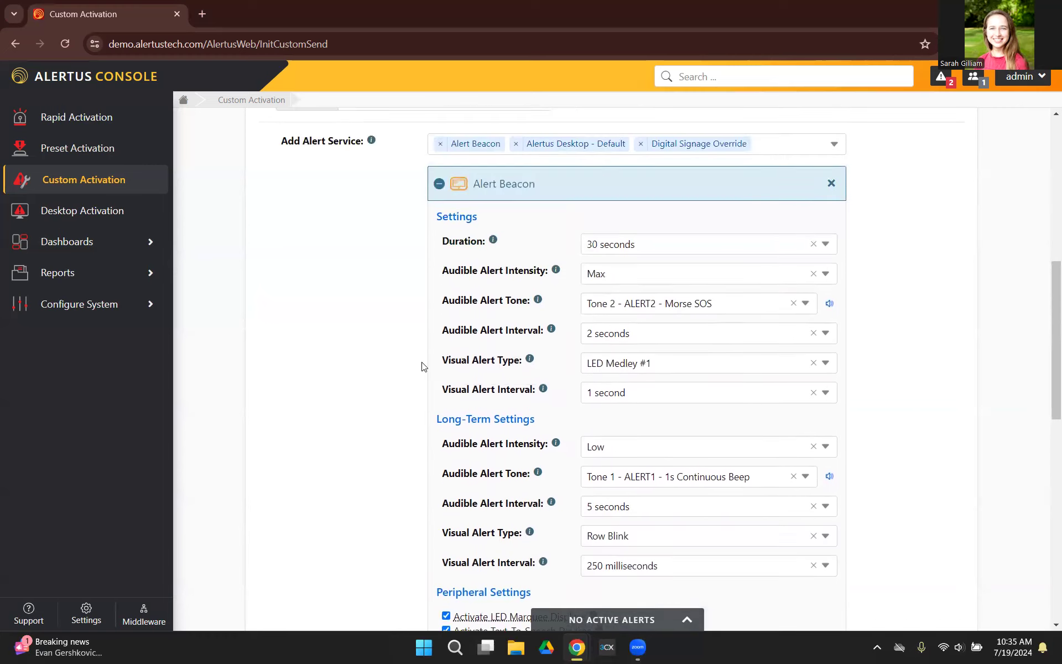
click(439, 183)
click(439, 225)
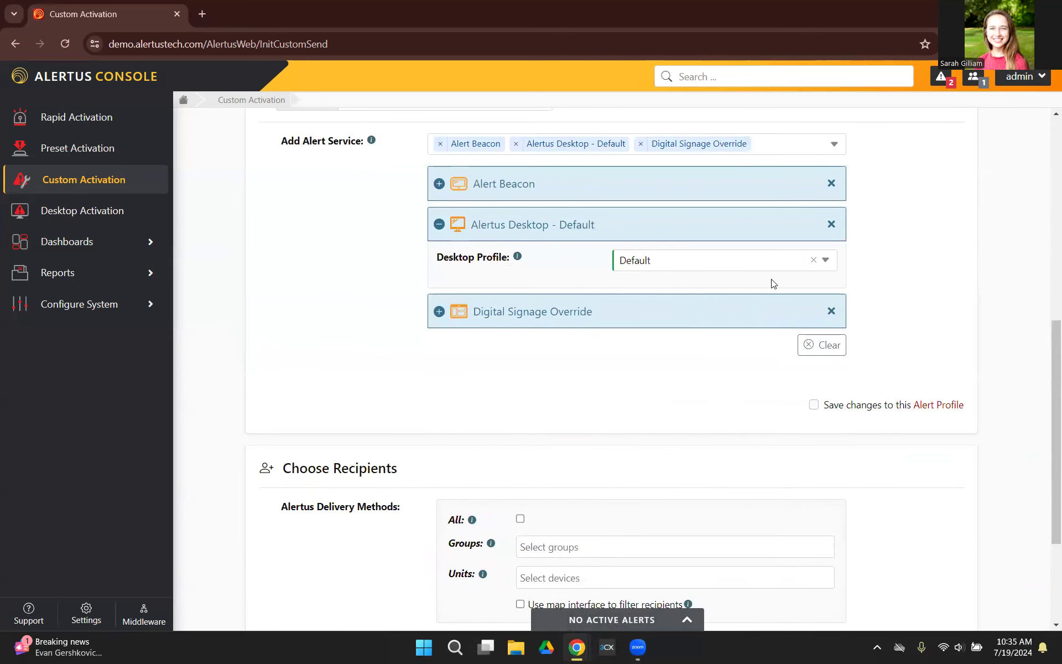
click(823, 262)
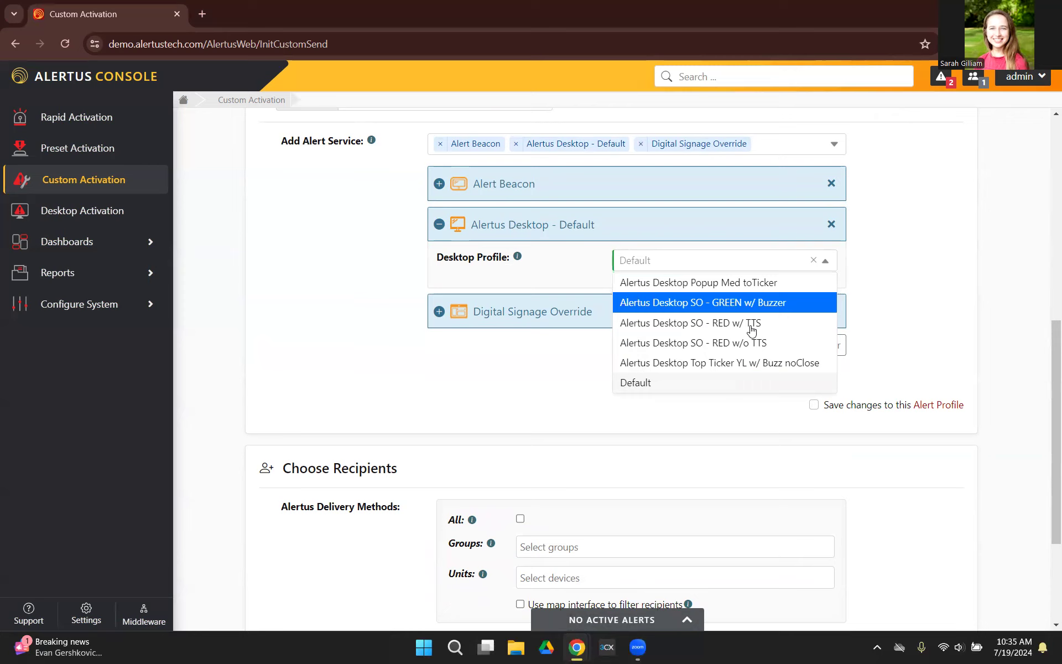
click(736, 382)
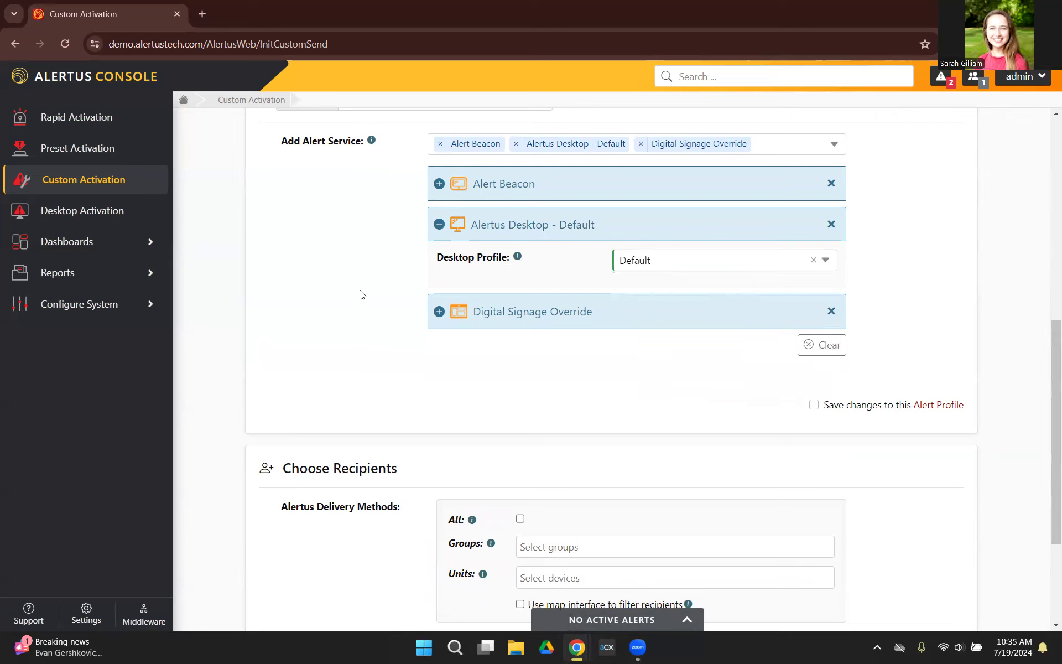
Try targeting all recipients for the Alertus delivery methods, and clear that selection.
scroll(819, 476, down, 3)
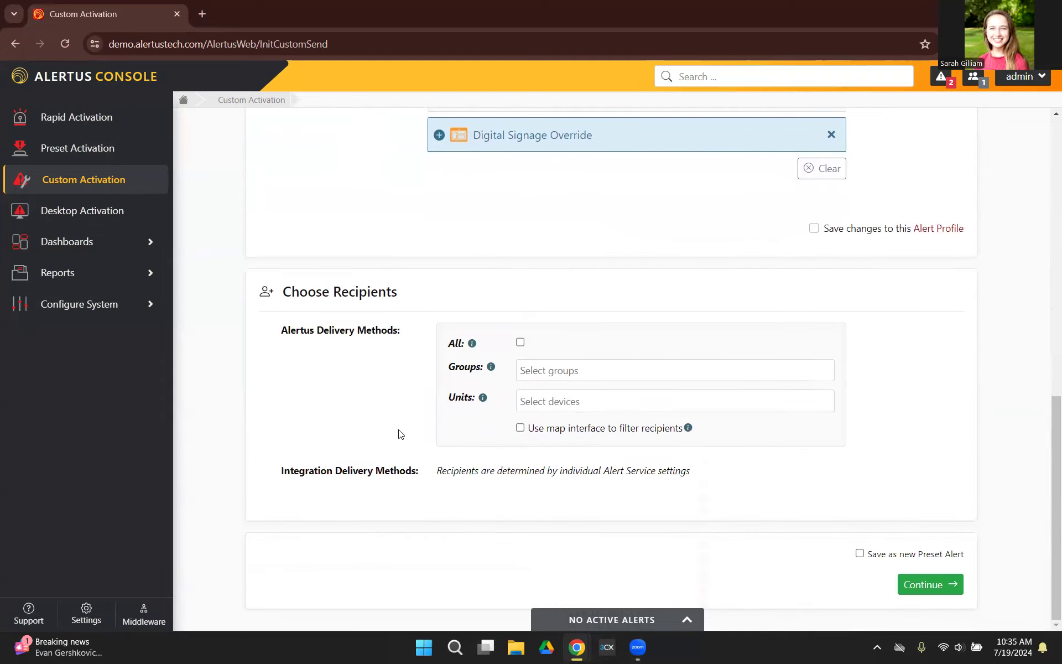
click(520, 343)
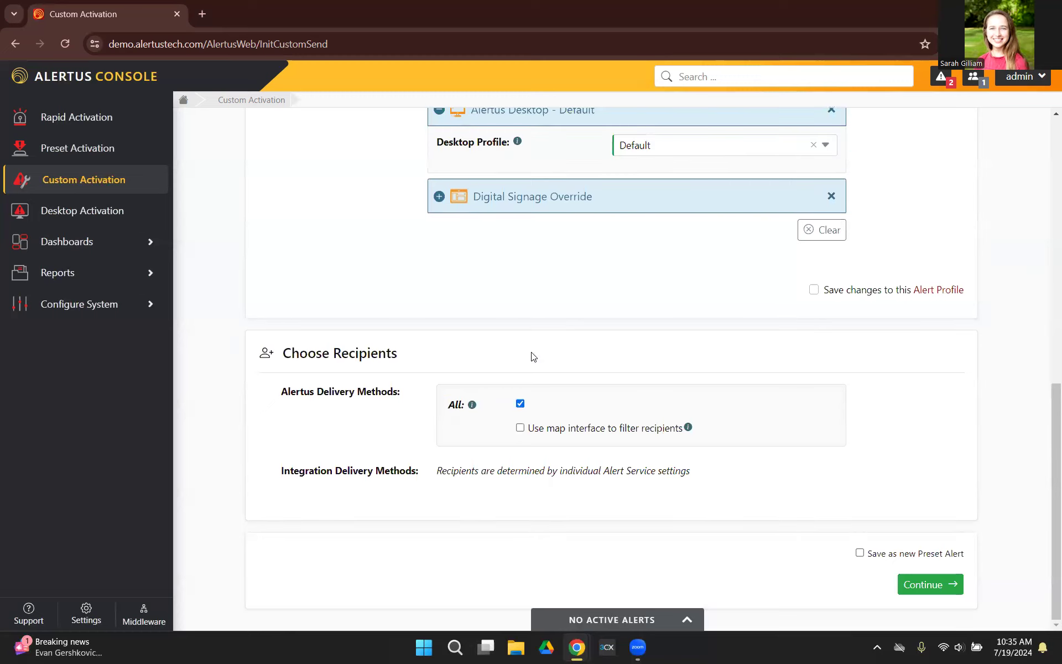
click(519, 400)
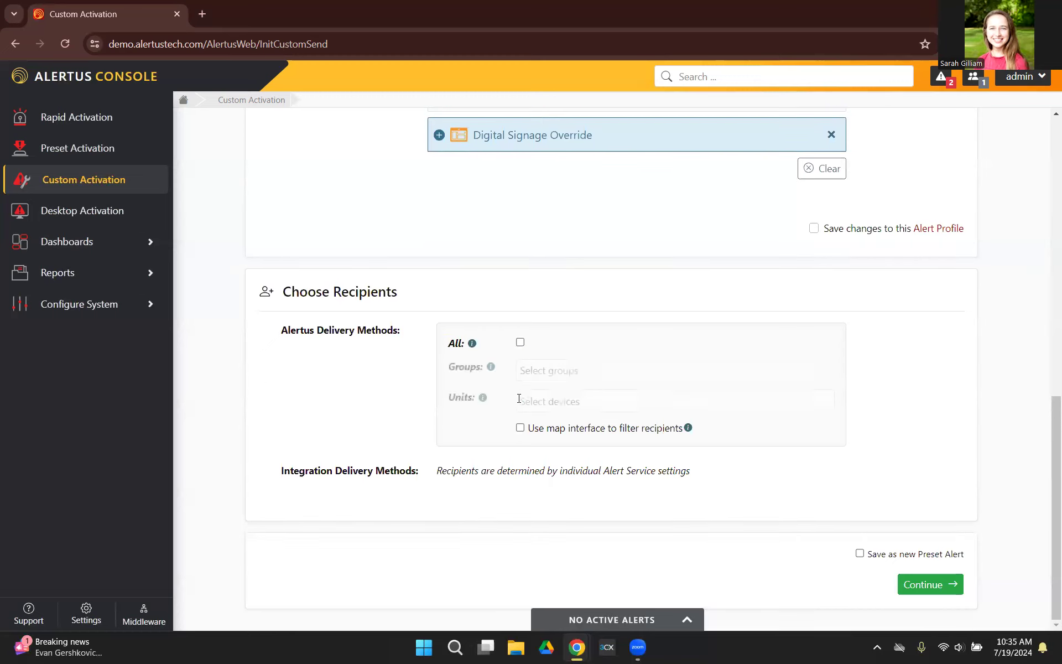
Try selecting the desktop unit marked with a green check as the recipient device, and remove it.
click(573, 402)
click(623, 468)
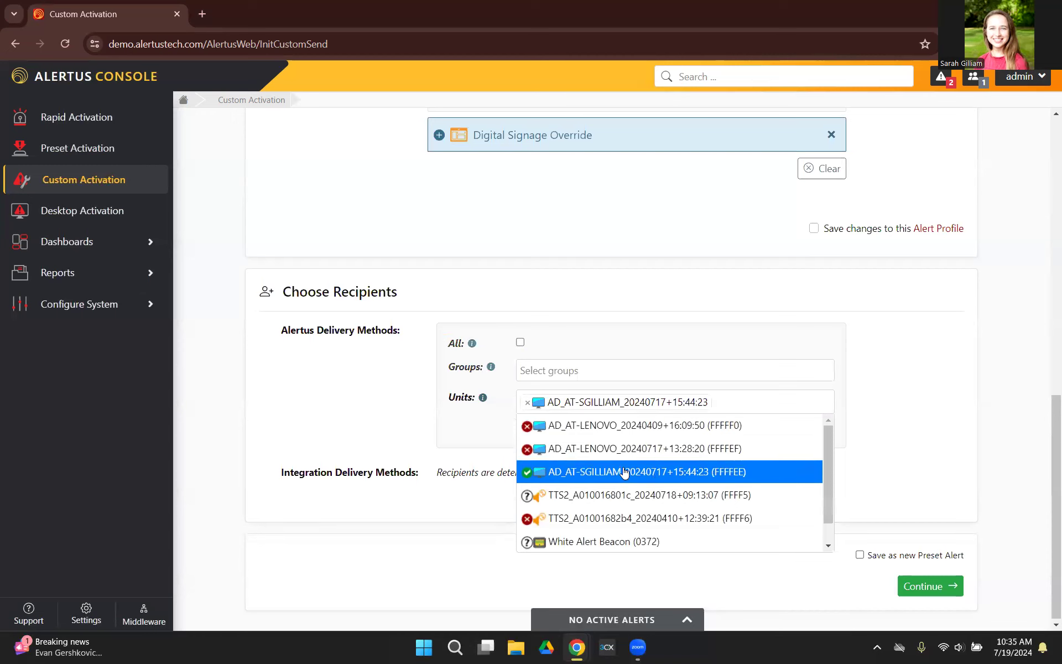
click(888, 457)
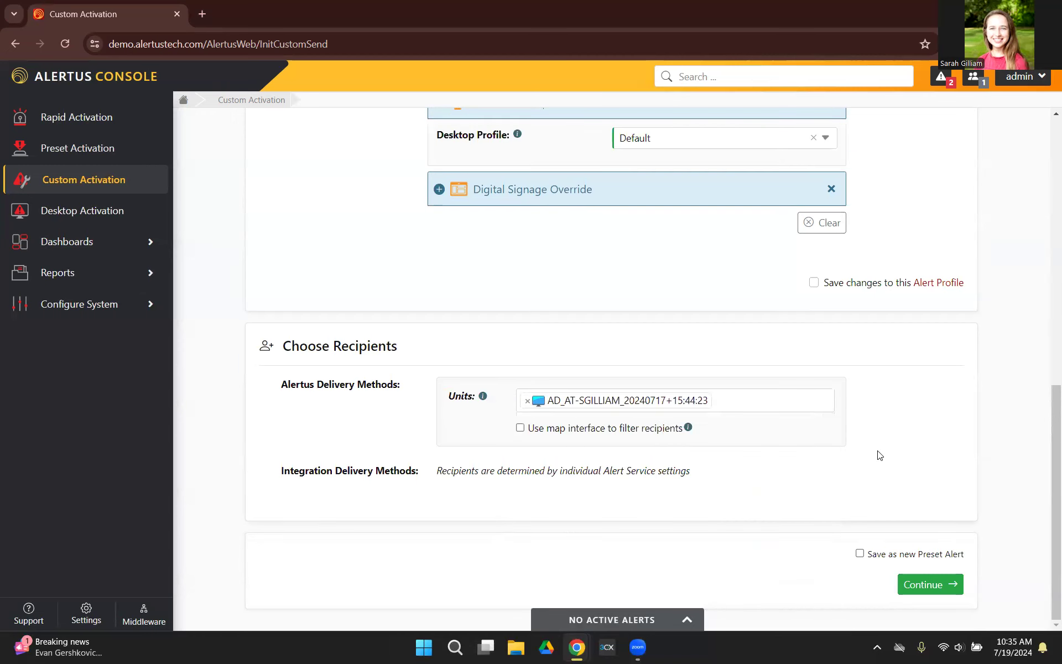
click(528, 400)
Choose the personally named test group, listed below Building 2, as the recipient group for the Alertus delivery methods.
click(648, 428)
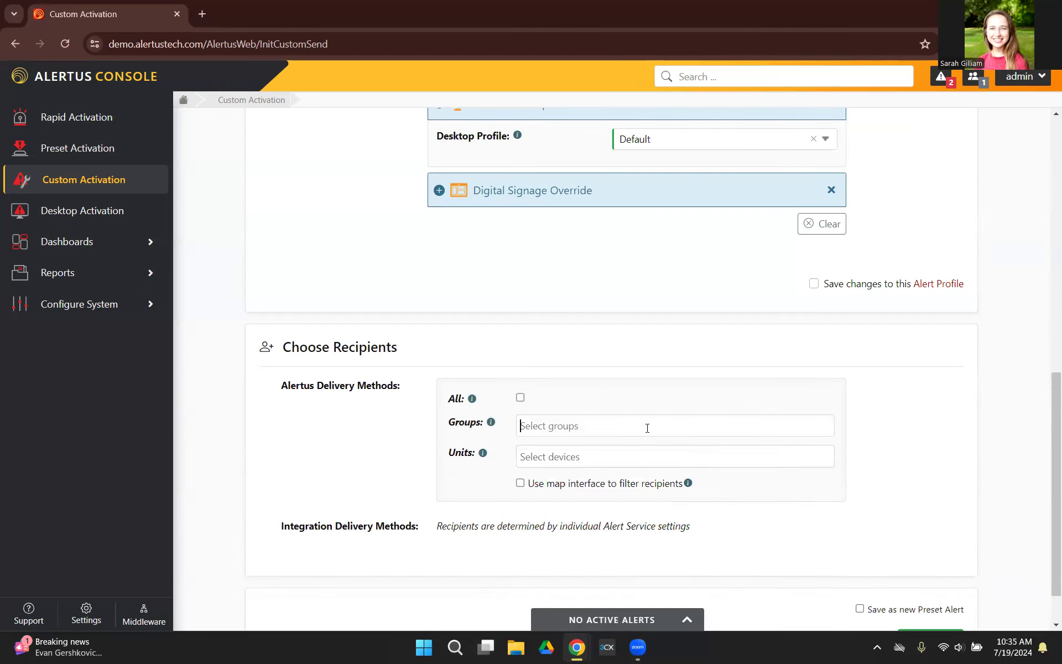
click(647, 428)
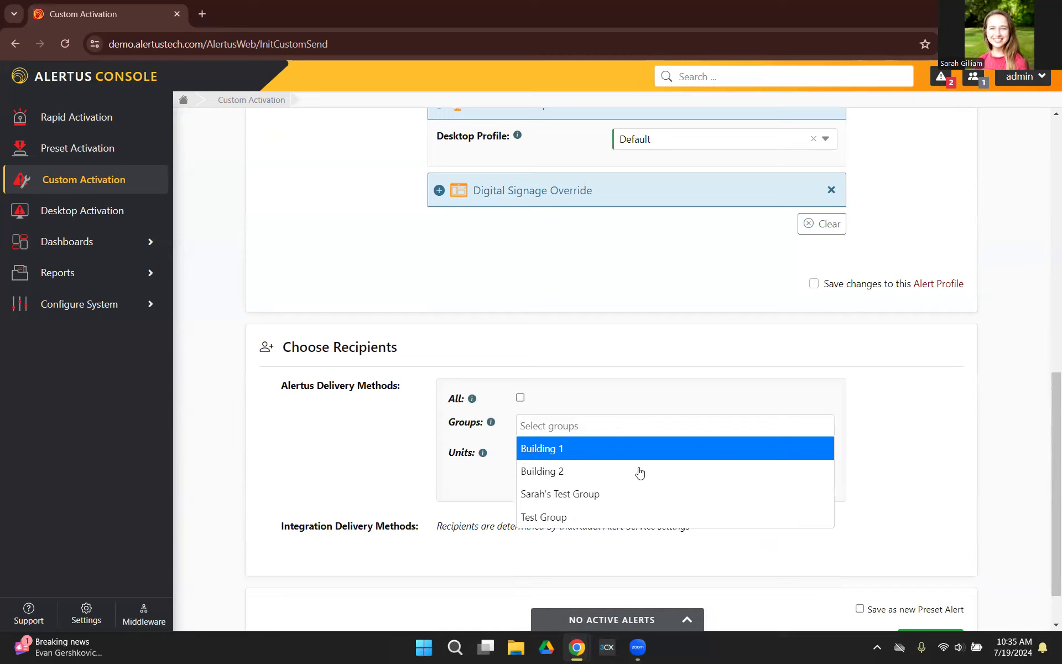
click(630, 500)
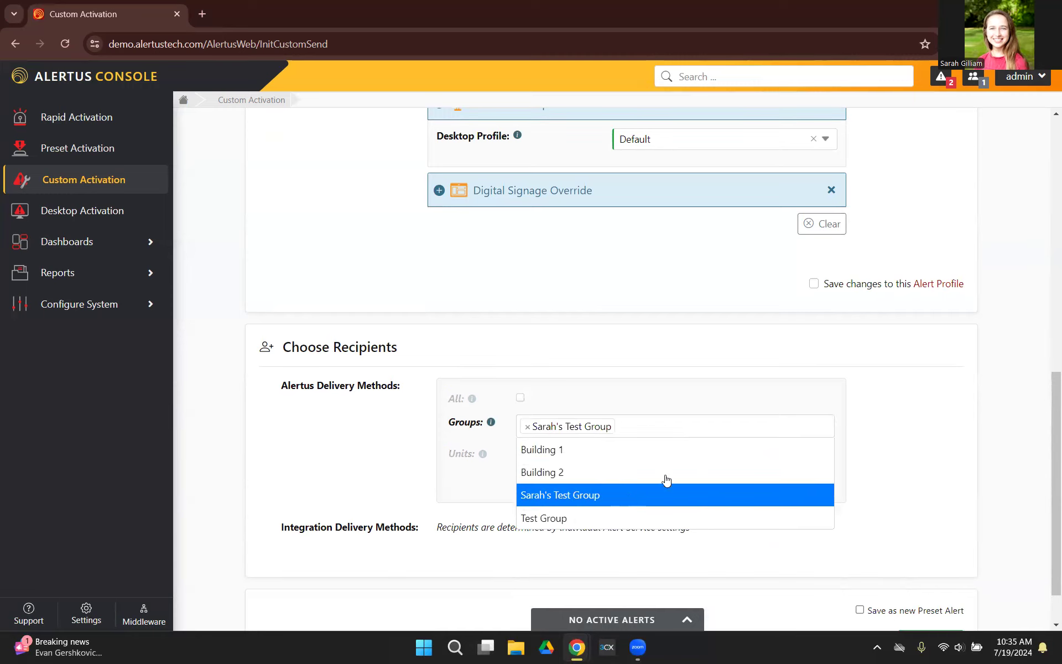
click(926, 448)
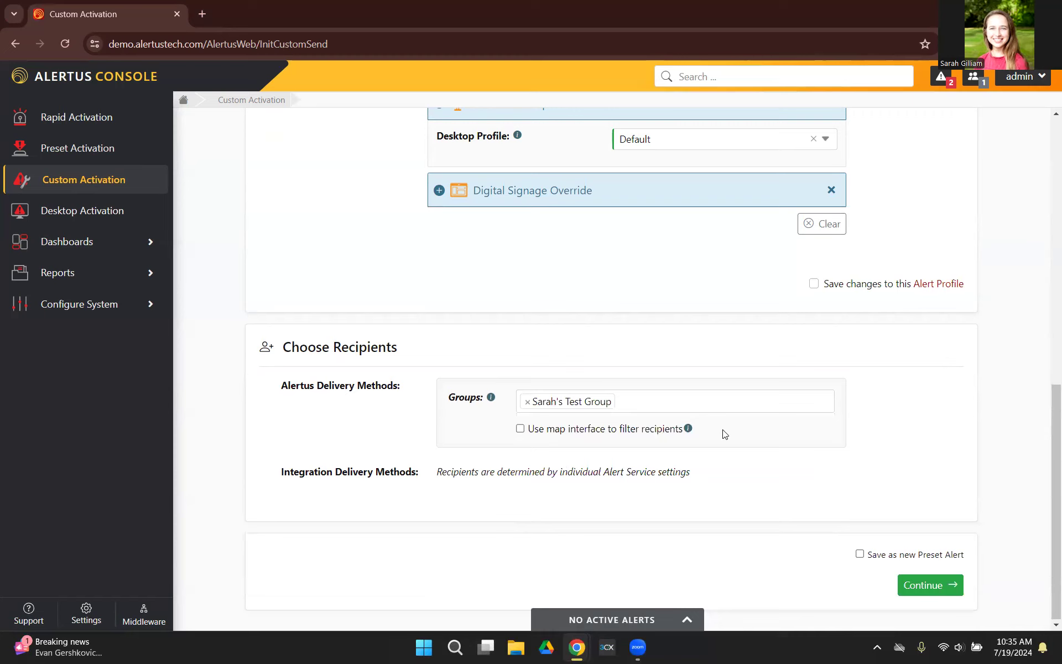
Review the message timestamp and alert details in the activation confirmation, and send the custom alert.
scroll(725, 434, up, 2)
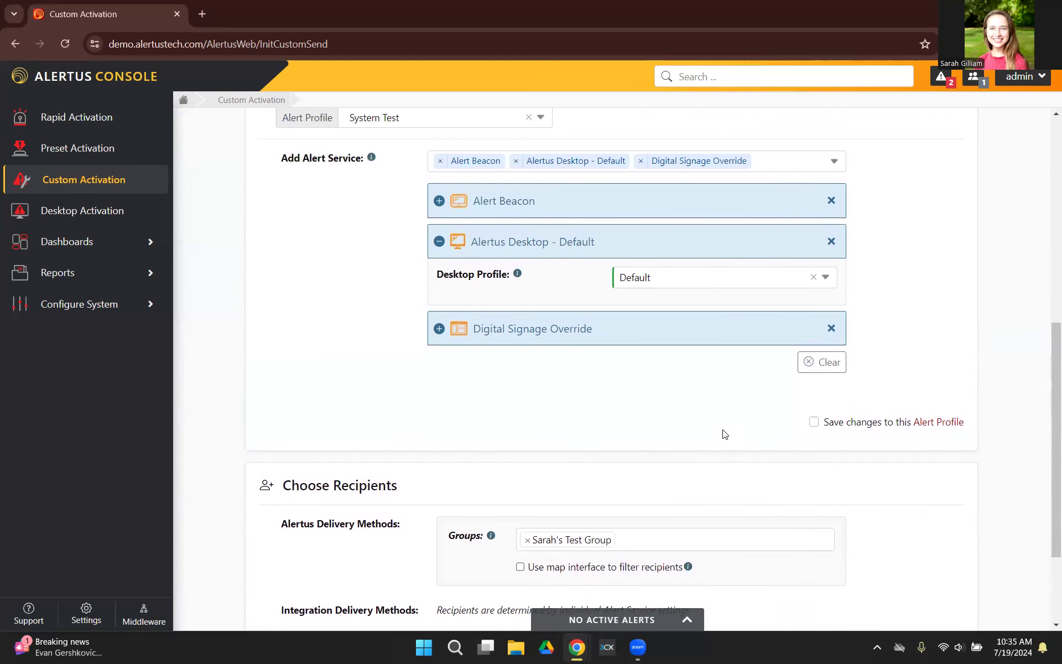
scroll(725, 434, down, 2)
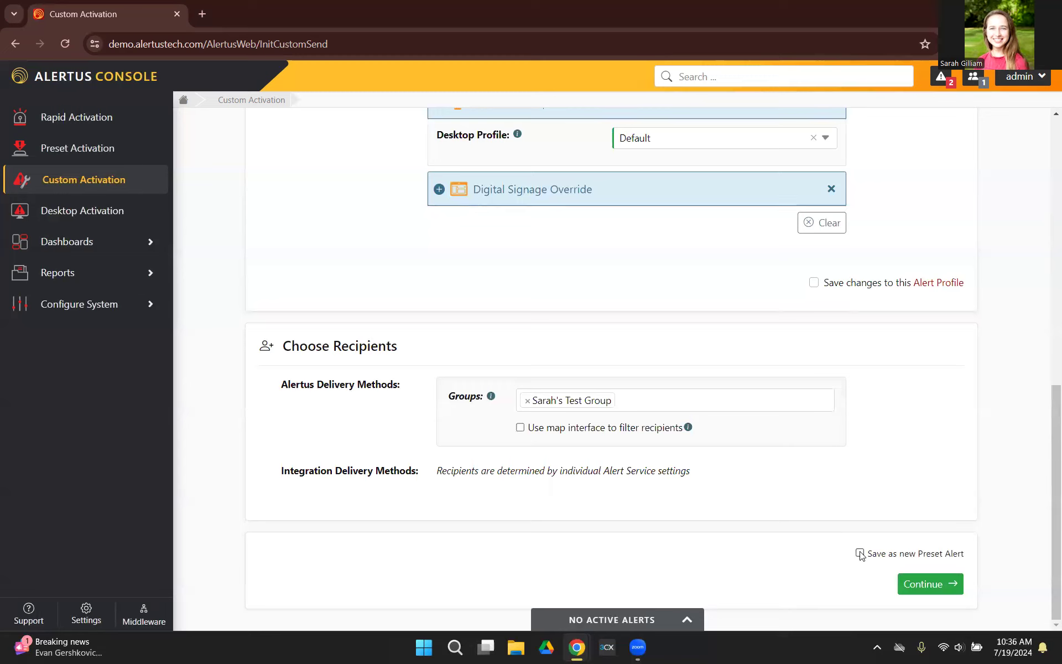
click(928, 586)
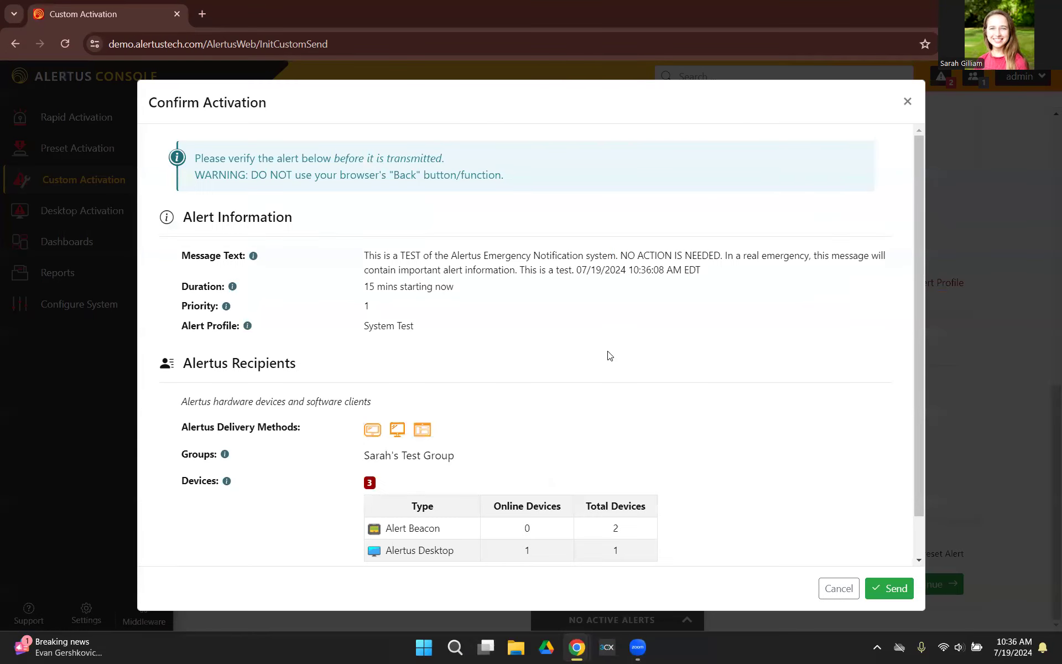
scroll(610, 355, down, 1)
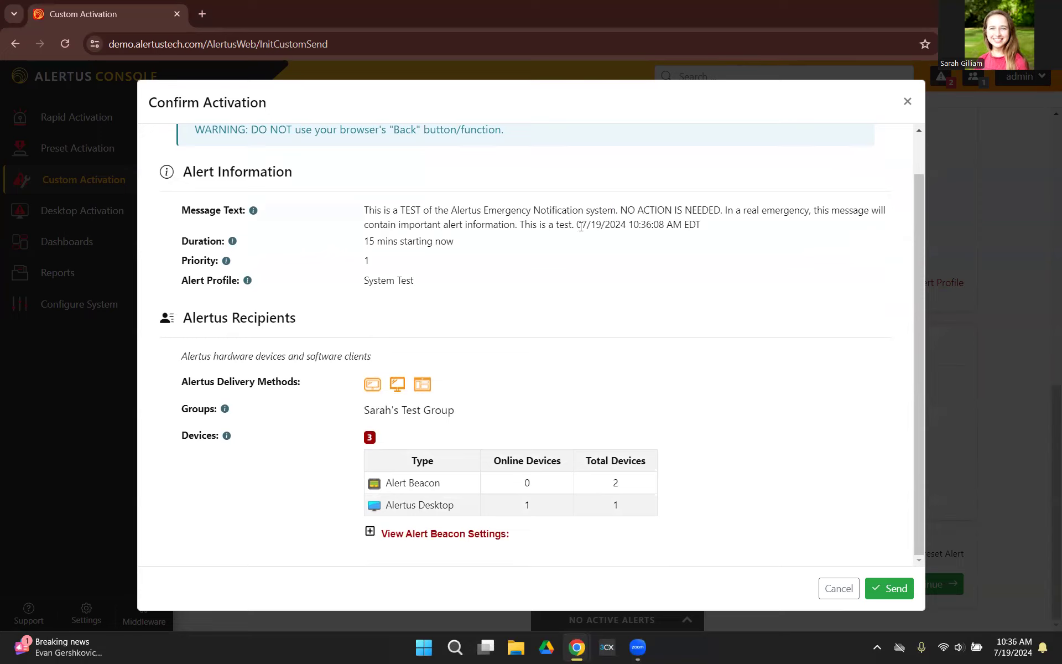
drag(578, 225, 703, 235)
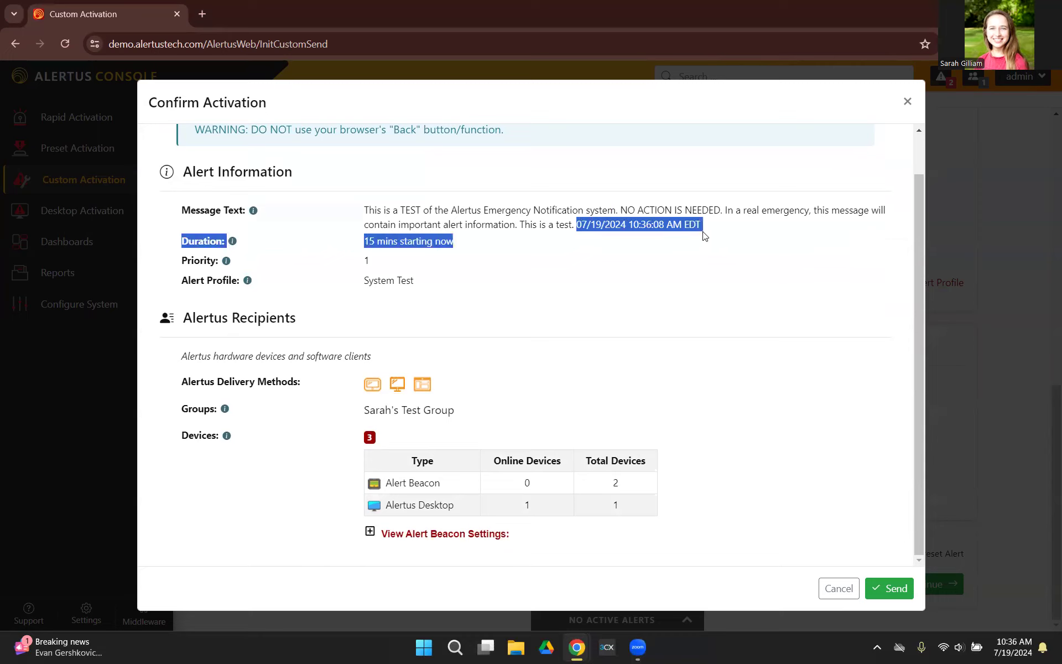
click(671, 264)
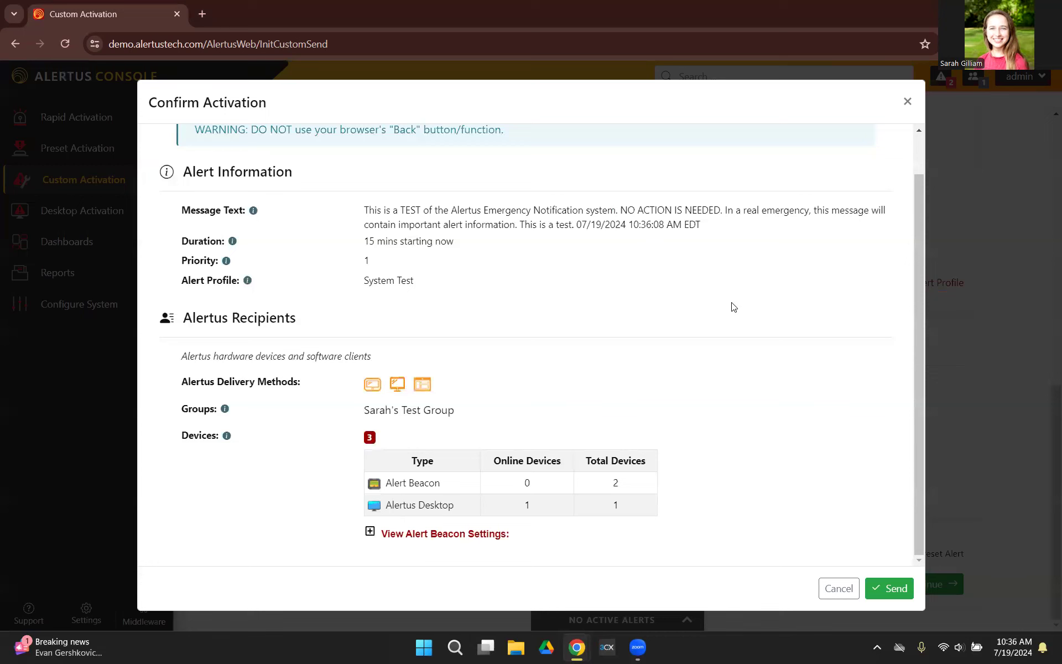
click(888, 589)
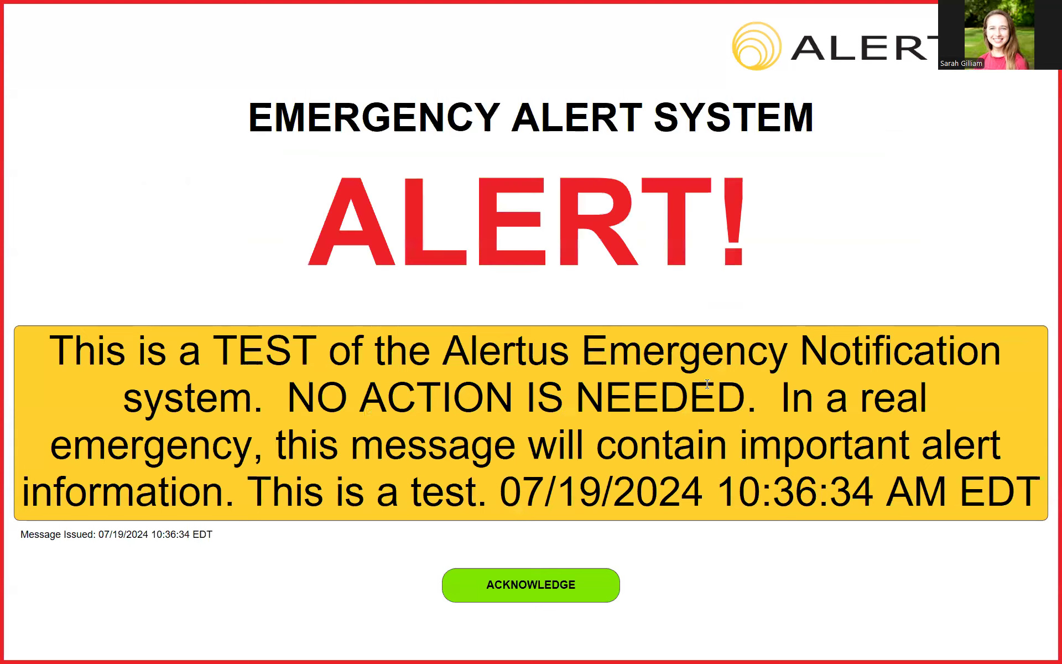
Acknowledge the full-screen desktop alert and cancel the active System Test alert, confirming the cancellation.
click(517, 587)
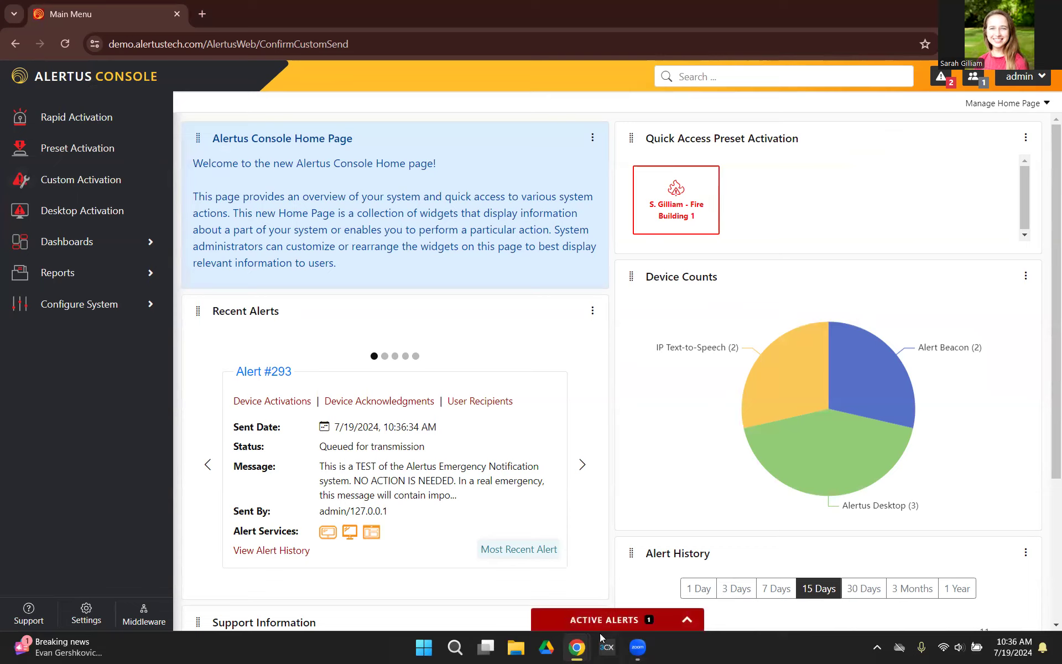
click(677, 622)
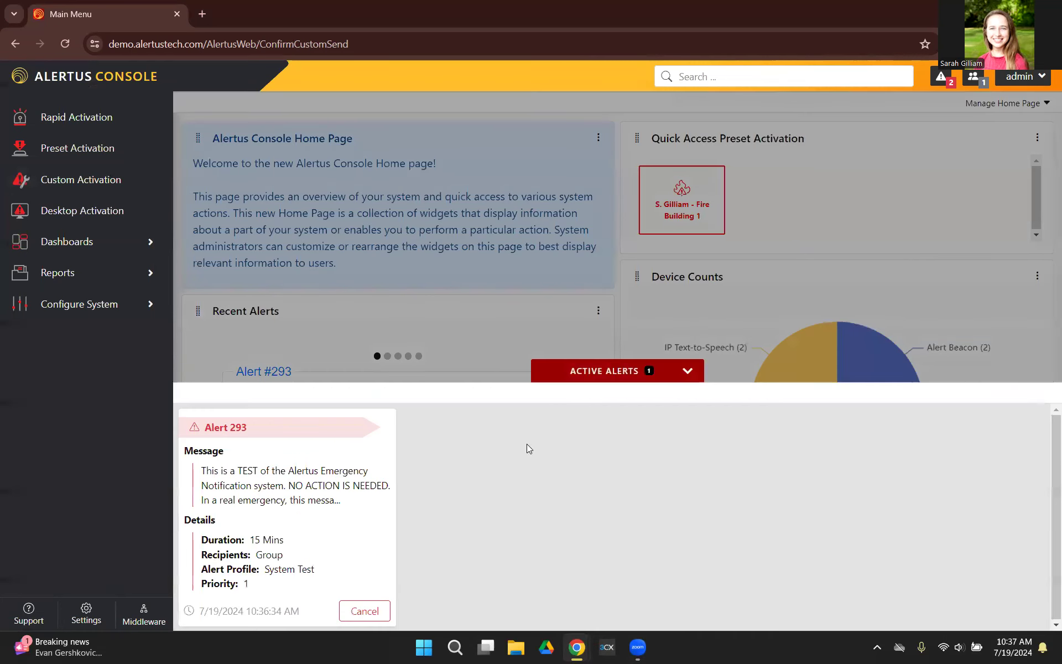
click(369, 614)
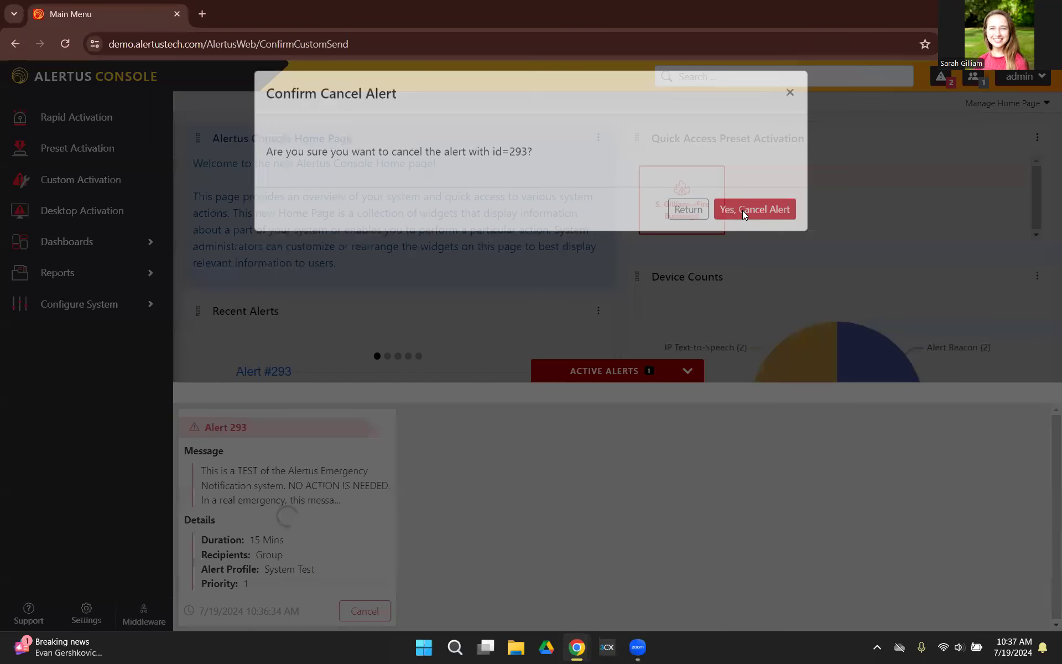
click(744, 217)
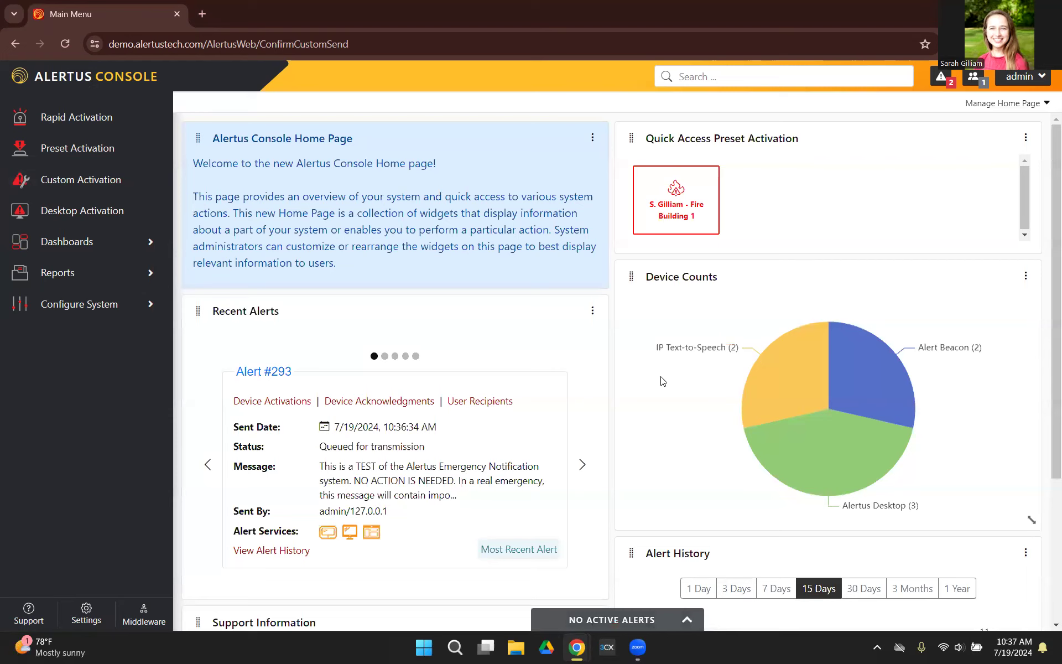
Open a new Custom Activation form and look over its message, duration and delivery method sections.
click(89, 181)
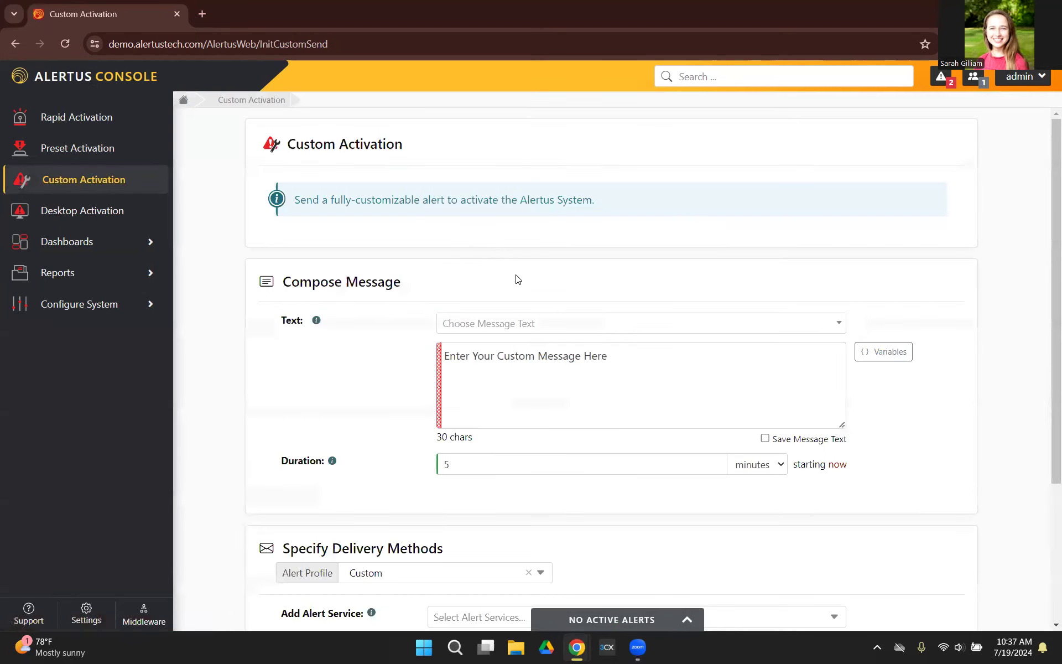
scroll(526, 290, down, 4)
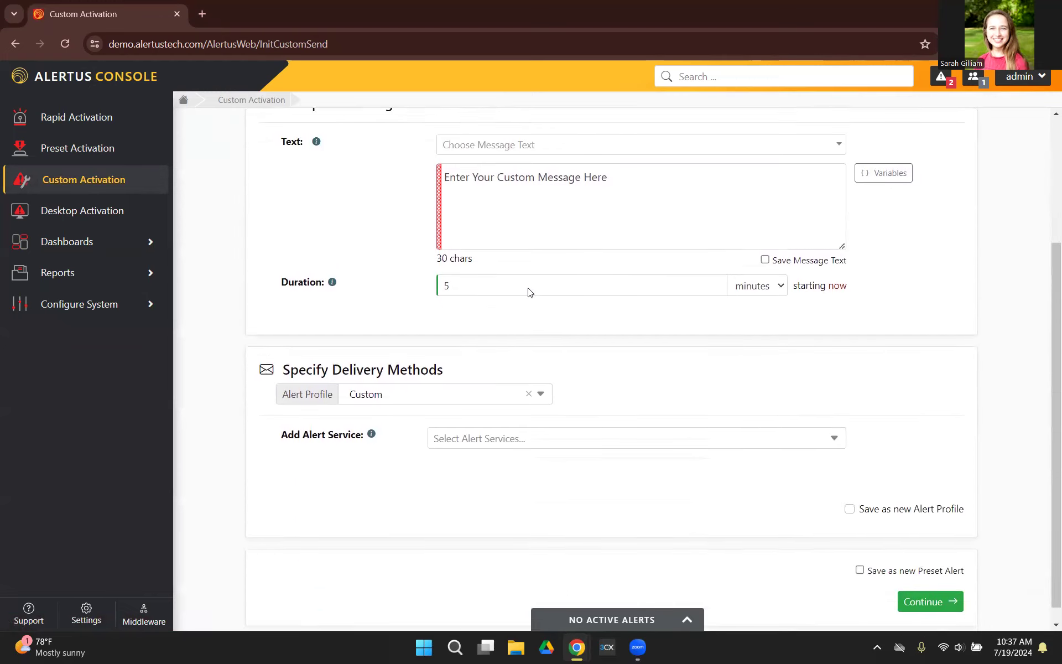
scroll(551, 401, up, 1)
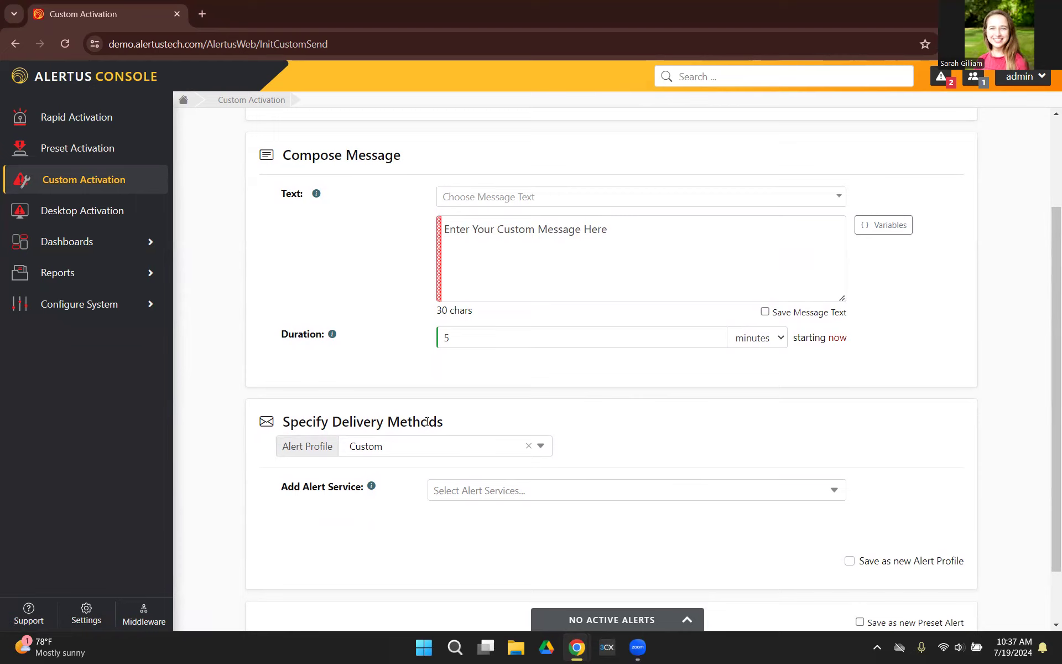
scroll(442, 447, up, 3)
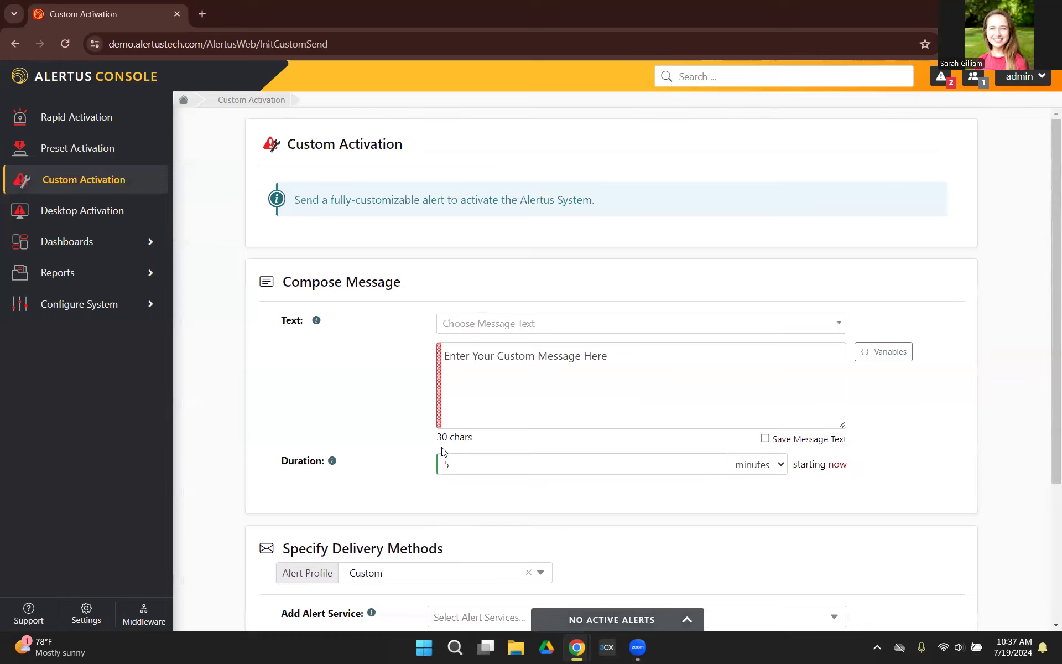